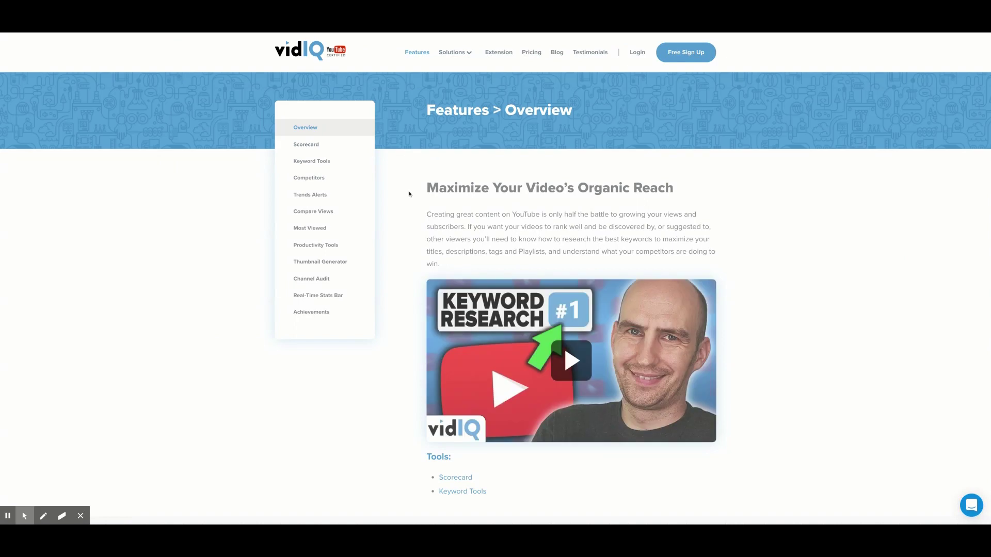
Step: Scroll through the vidIQ Overview section, then jump to the Scorecard section
scroll(409, 194, down, 5)
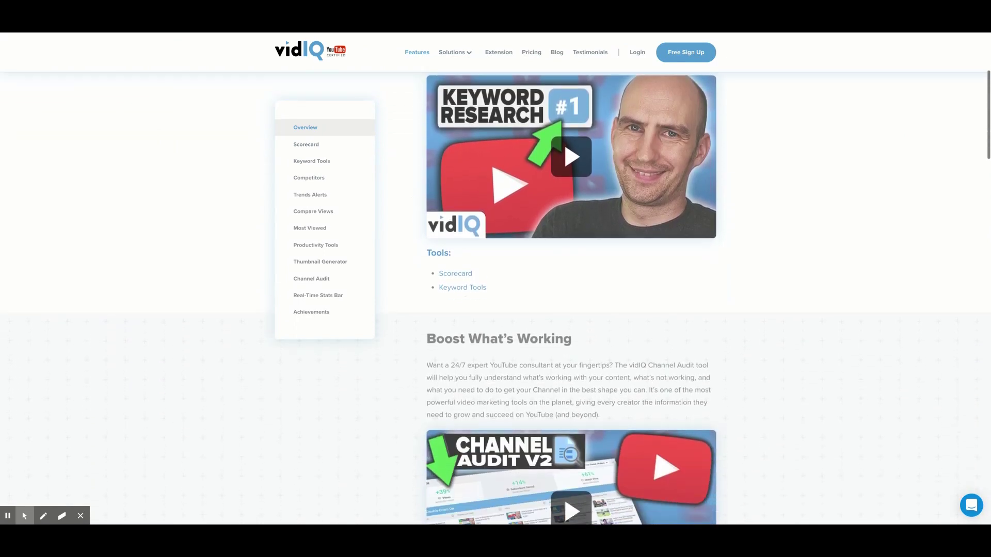
scroll(570, 299, down, 9)
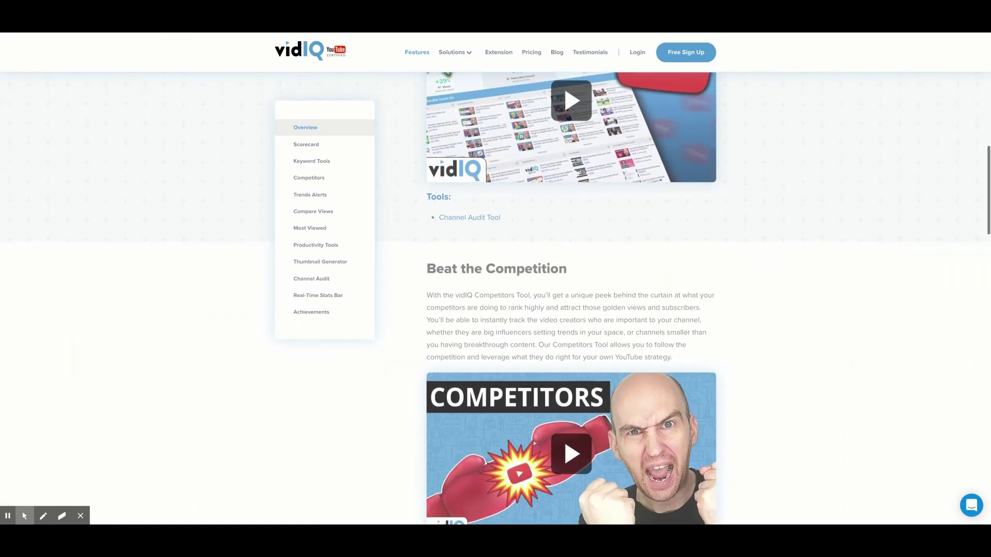
scroll(357, 159, down, 5)
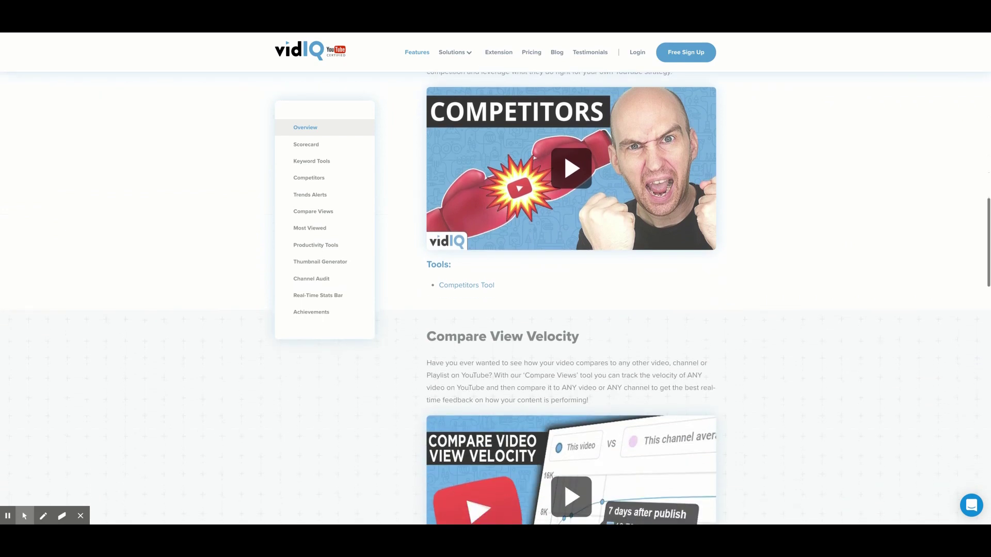
click(355, 148)
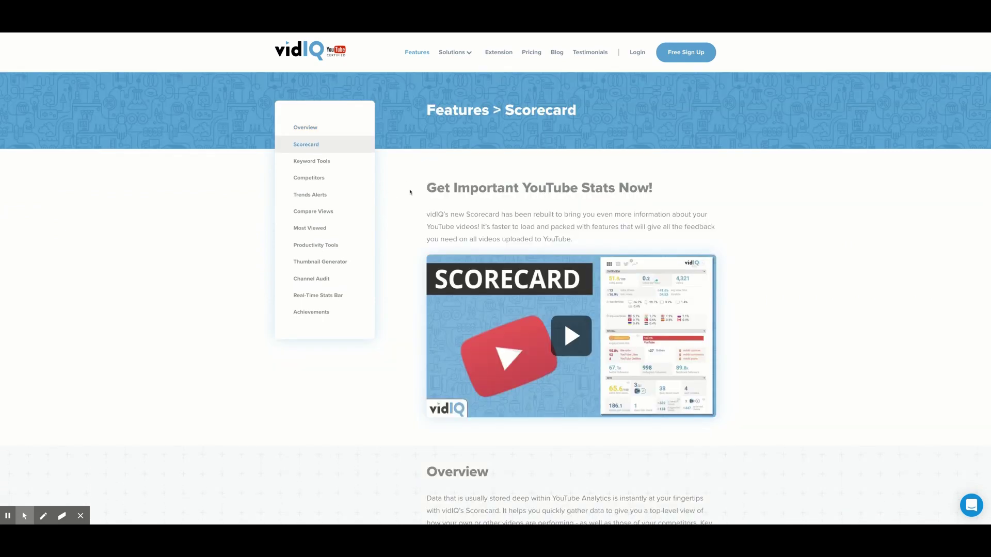
Step: Browse the Scorecard feature section, then go to the Keyword Tools feature page
scroll(411, 192, down, 6)
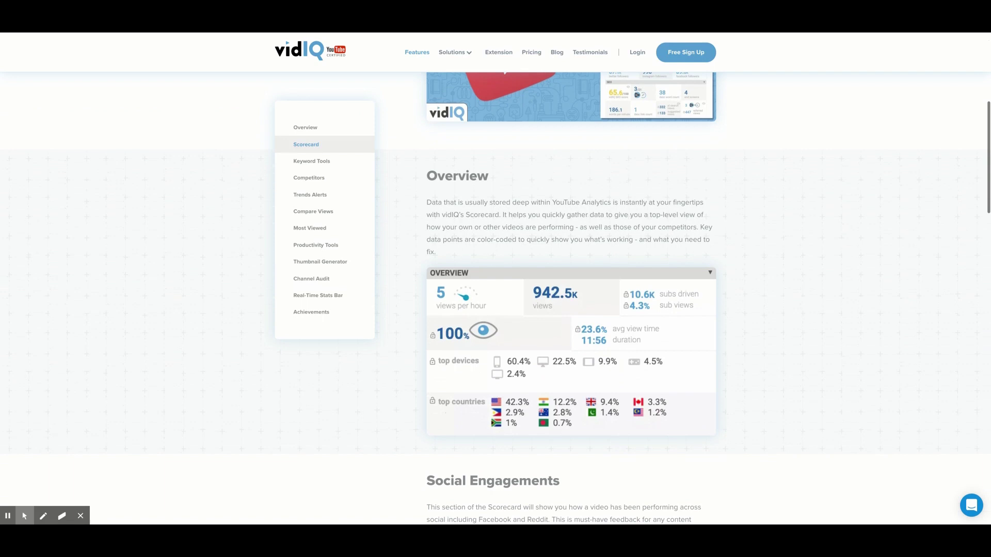
scroll(570, 289, down, 5)
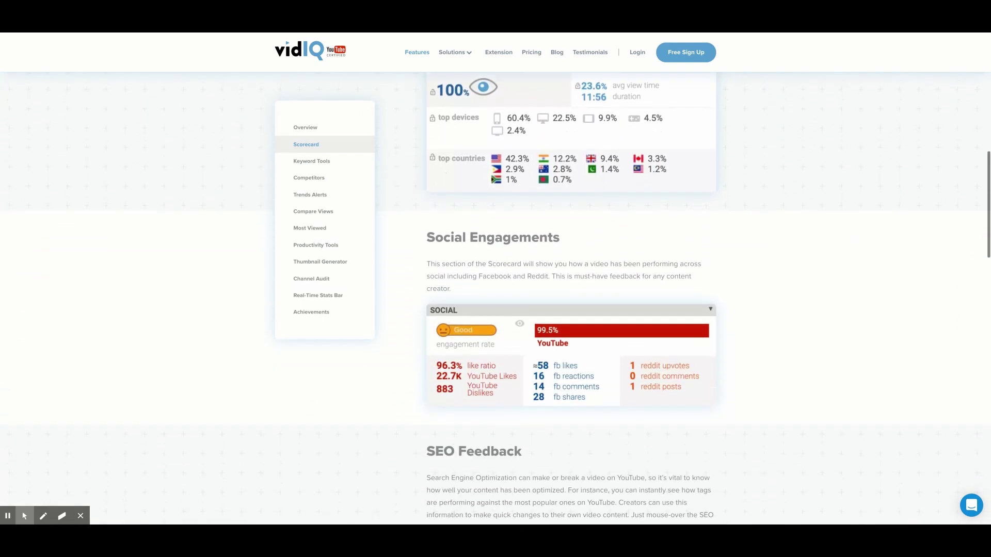
scroll(571, 289, down, 5)
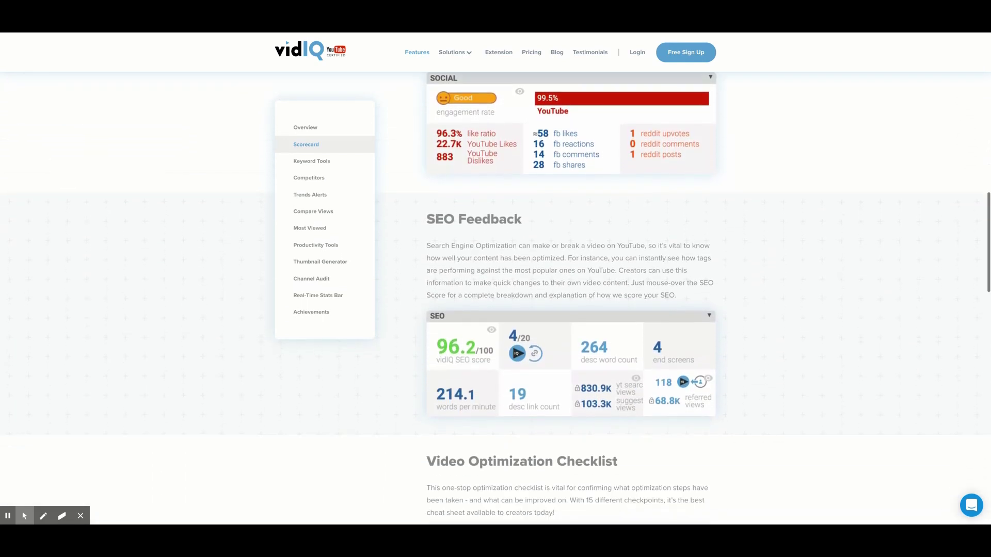
click(349, 161)
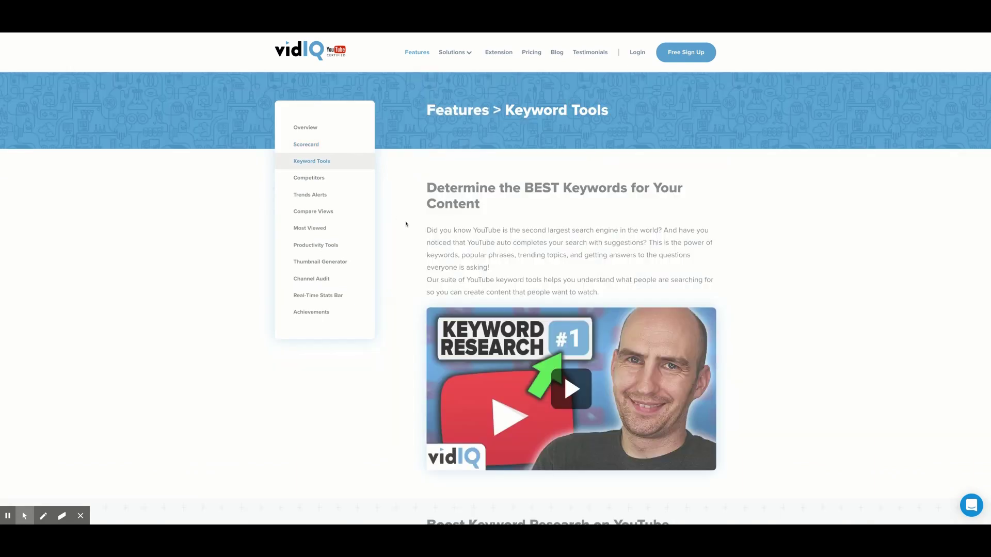
scroll(406, 224, down, 5)
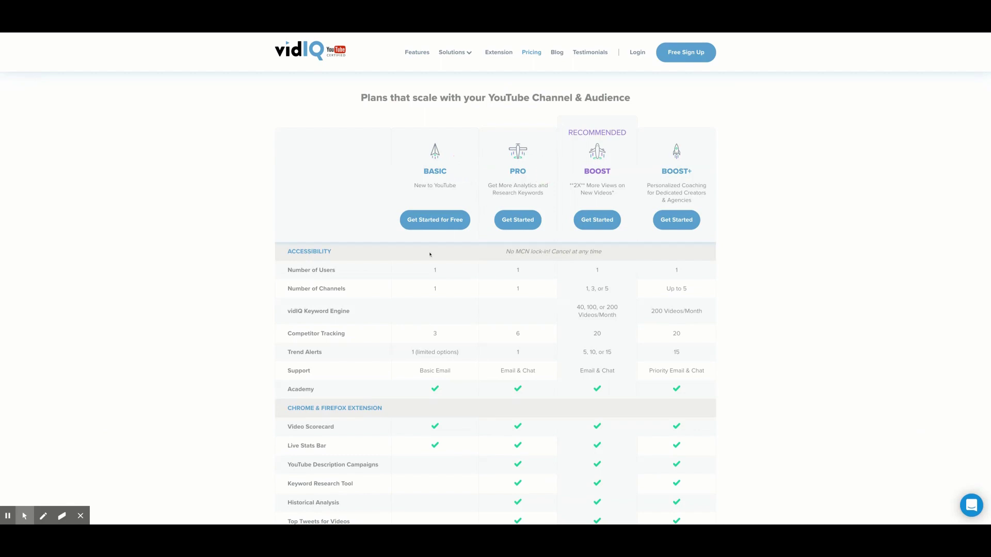
scroll(385, 315, down, 3)
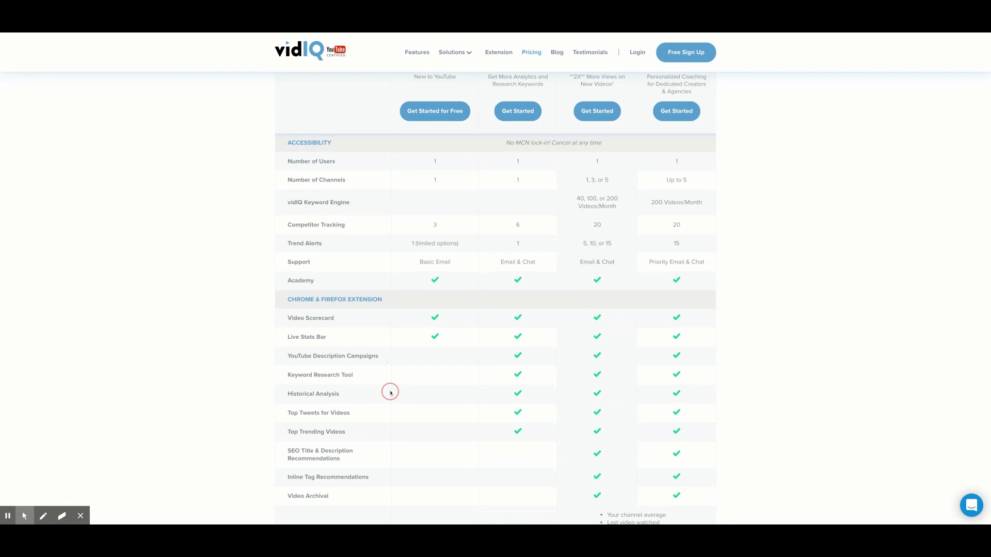
scroll(390, 384, down, 5)
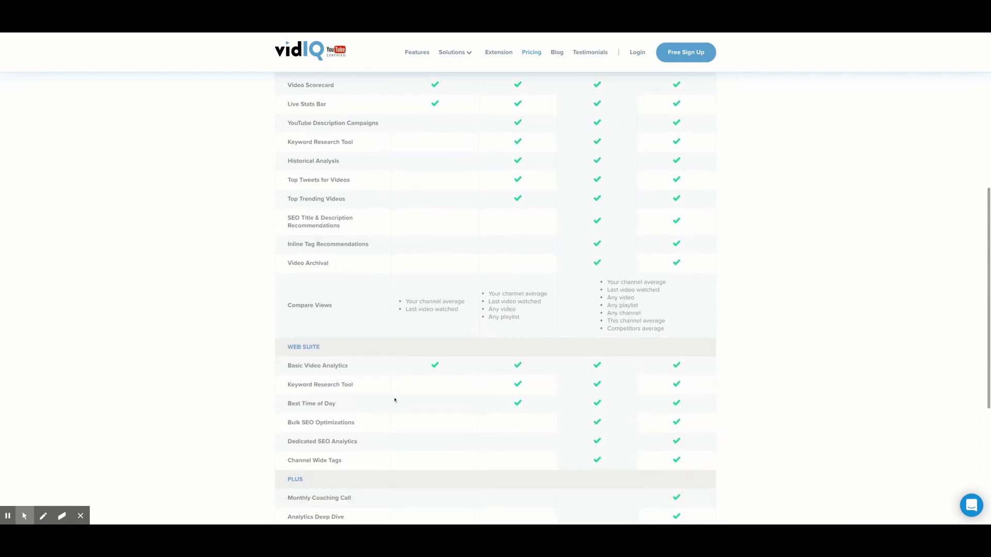
click(395, 402)
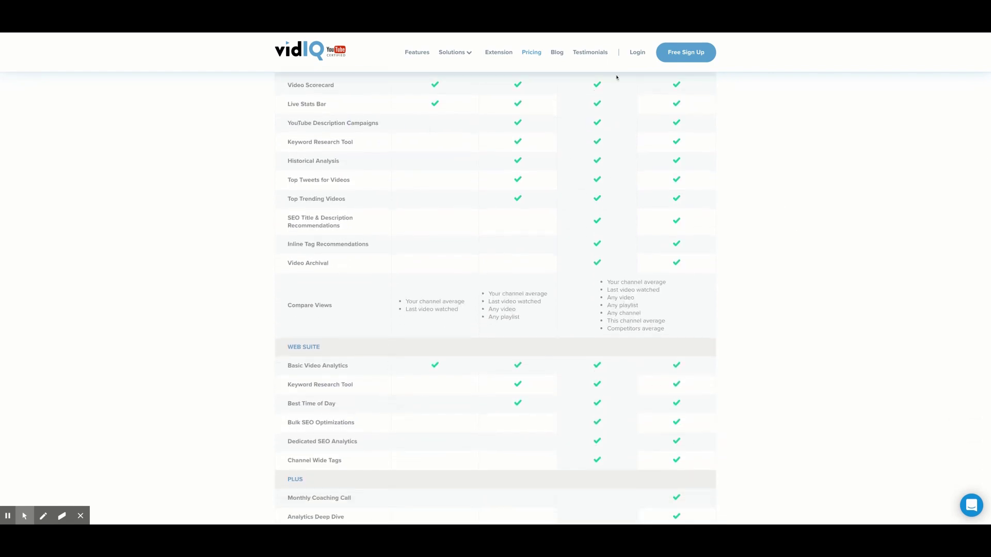
click(532, 69)
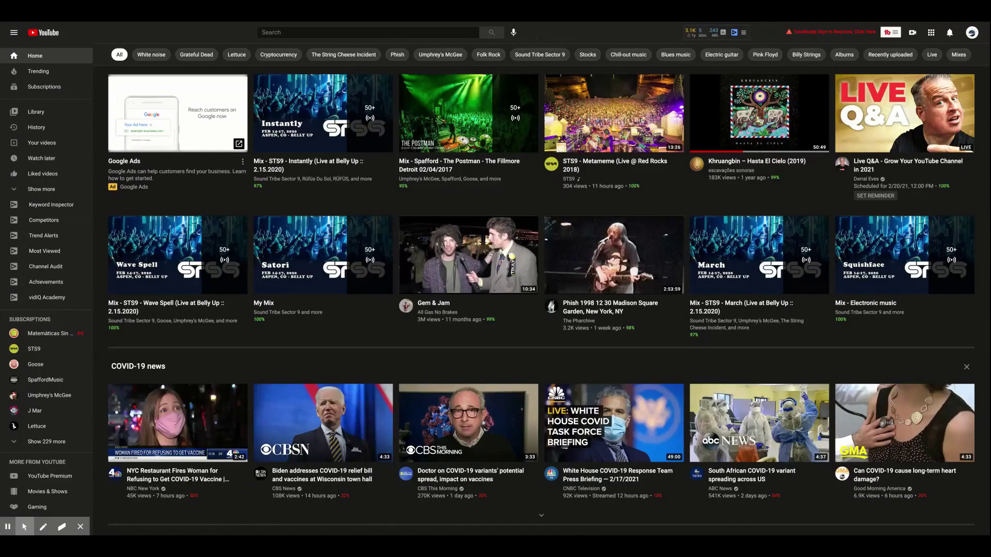
Step: Search YouTube for 'snowboarding' and scroll through the results and vidIQ panel
click(317, 35)
text(snowboarding)
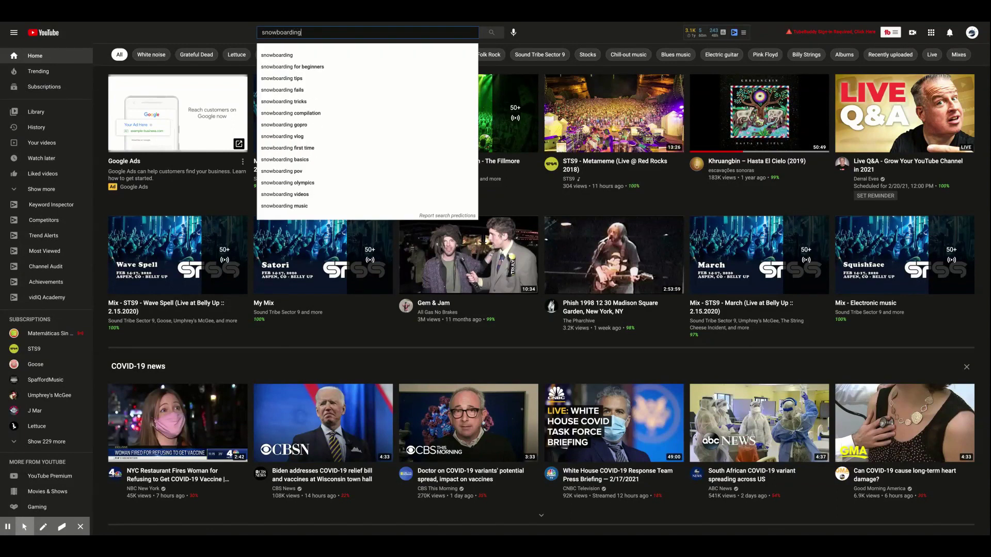
key(Return)
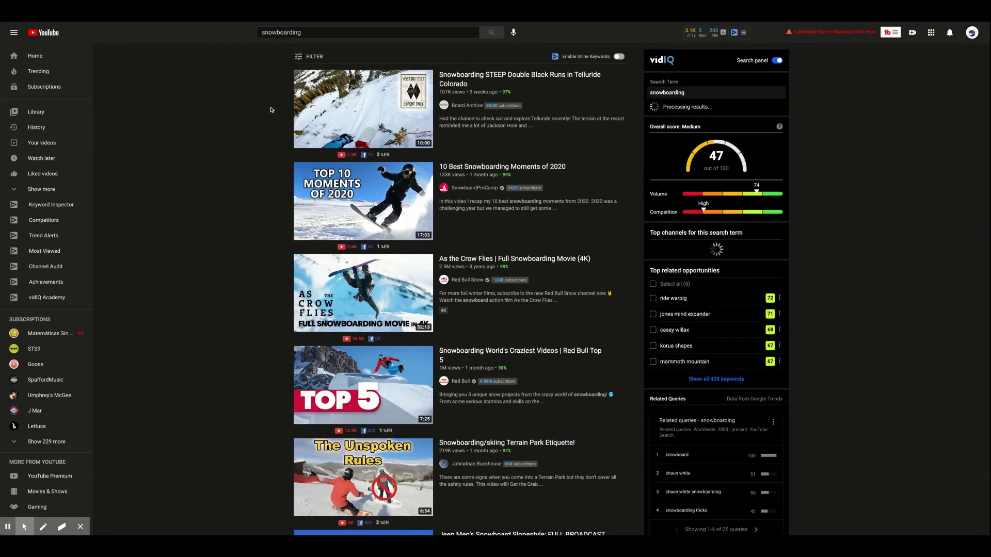
scroll(270, 110, down, 2)
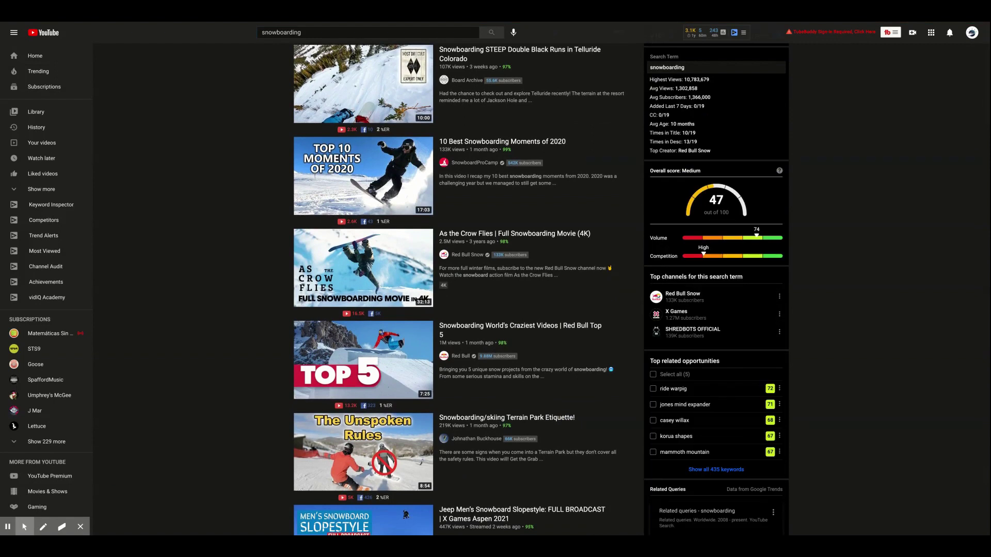
scroll(542, 289, down, 3)
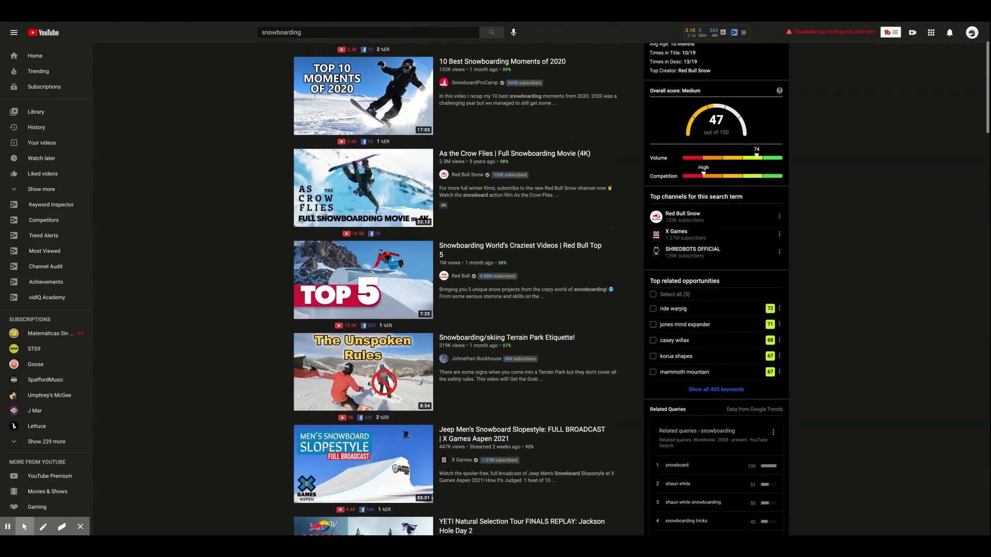
scroll(495, 289, down, 4)
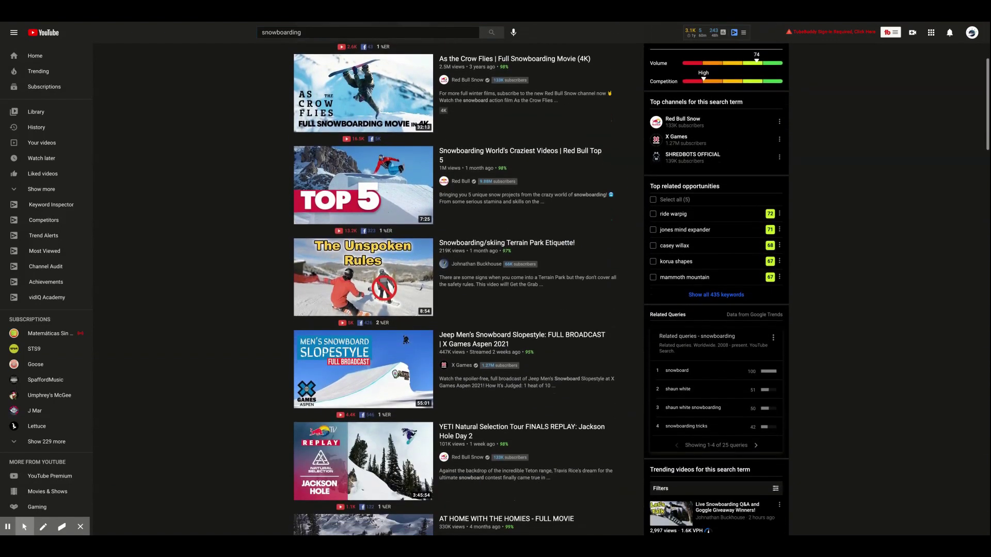
scroll(495, 289, down, 2)
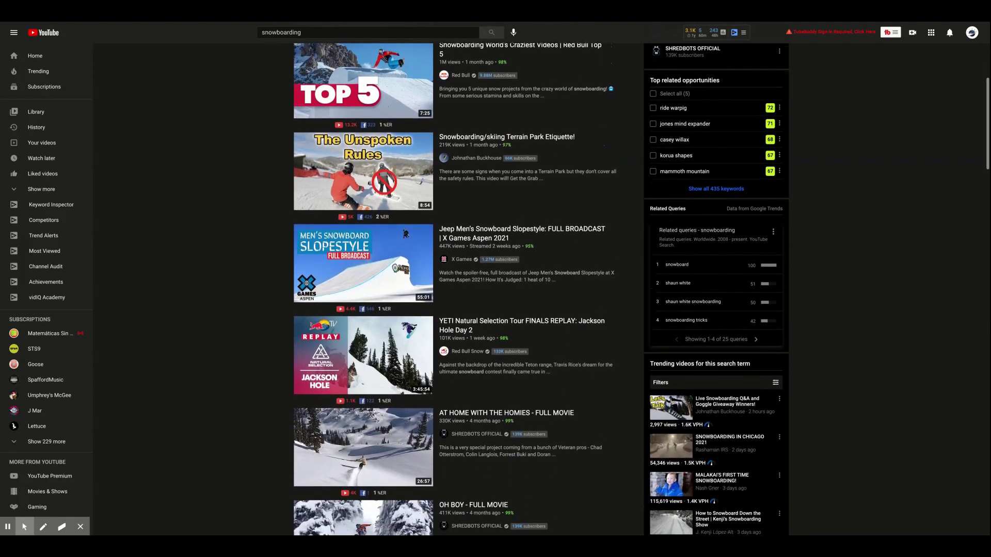
Step: Install the vidIQ Chrome extension from its extension page
scroll(495, 289, up, 6)
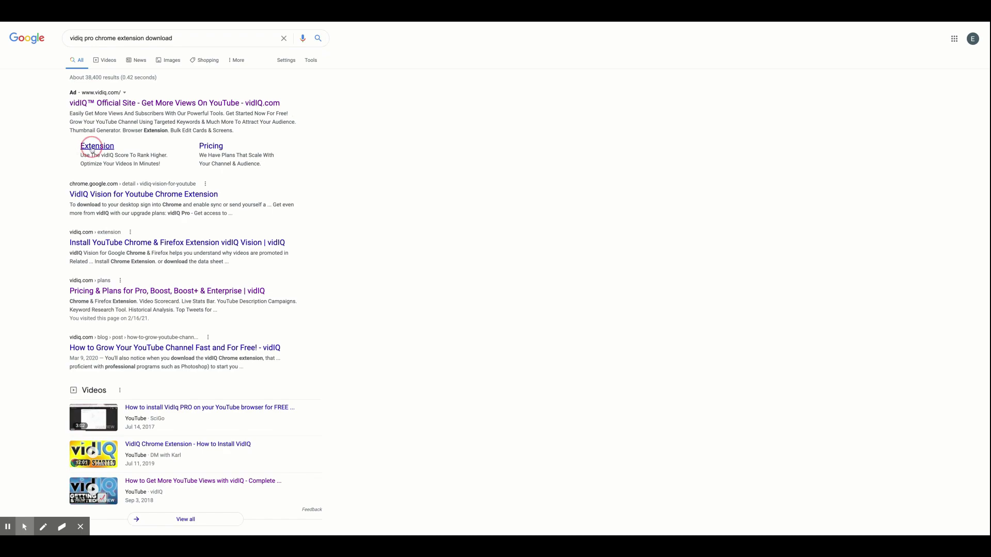
click(89, 146)
click(418, 197)
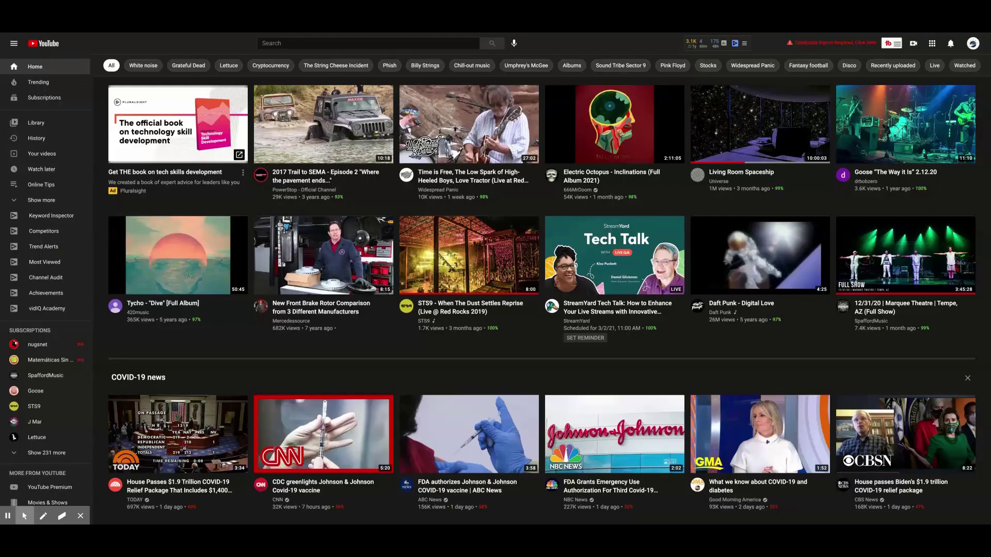
Step: Go to your own channel and start, then pause, the Google Hangouts tutorial video
click(973, 46)
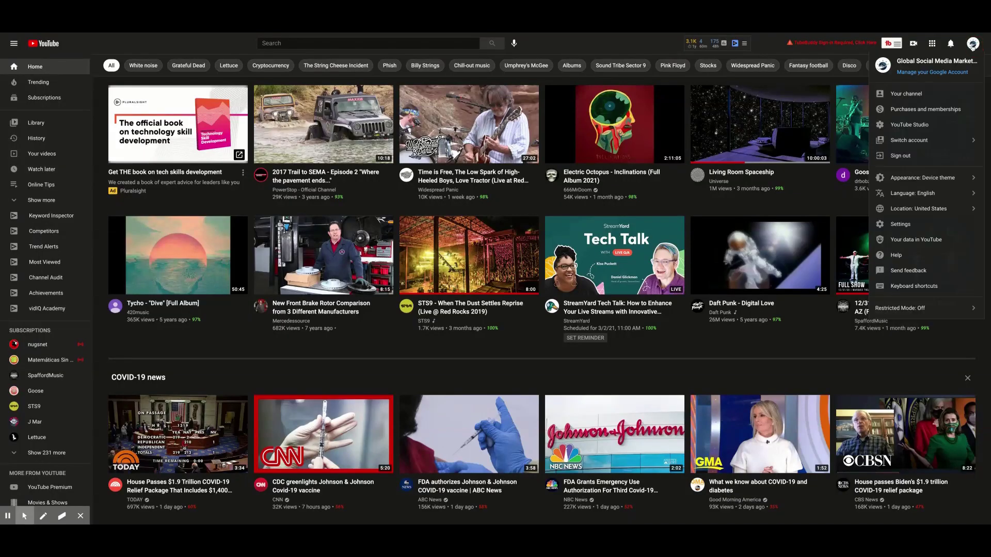
click(924, 94)
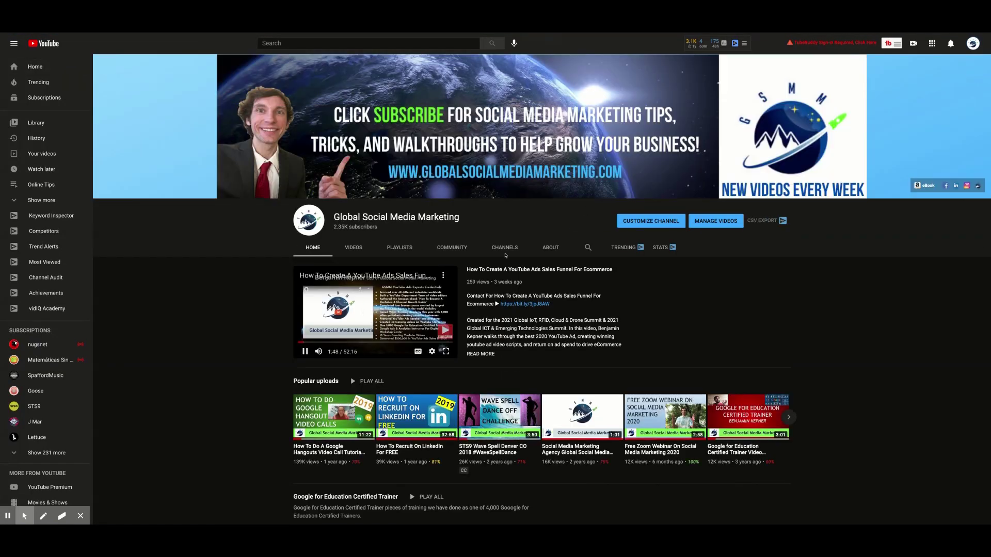
scroll(336, 330, down, 2)
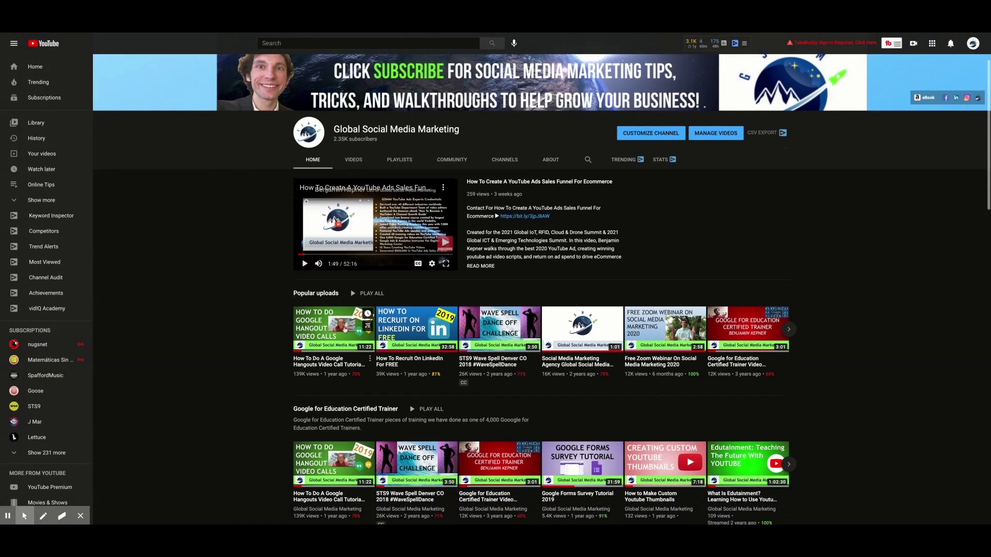
click(336, 330)
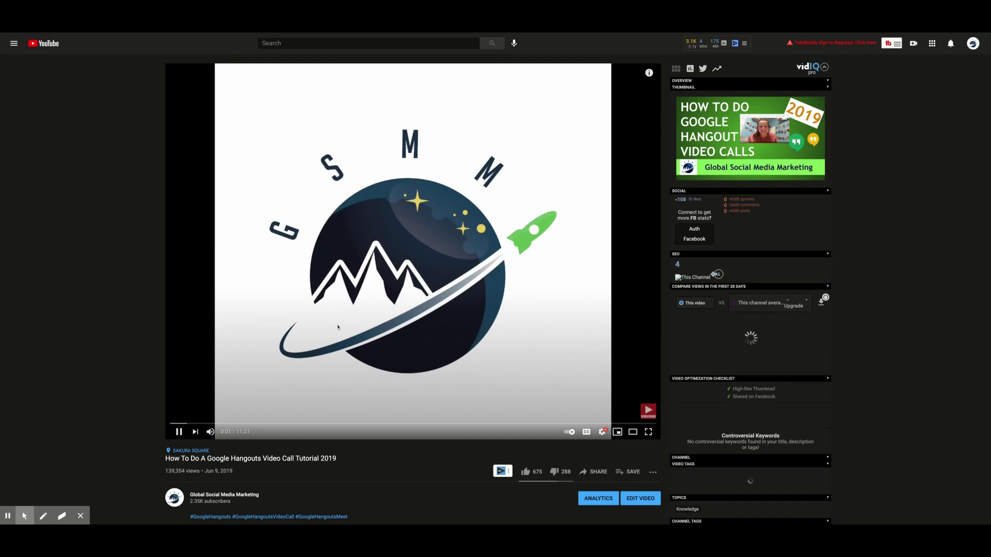
click(338, 328)
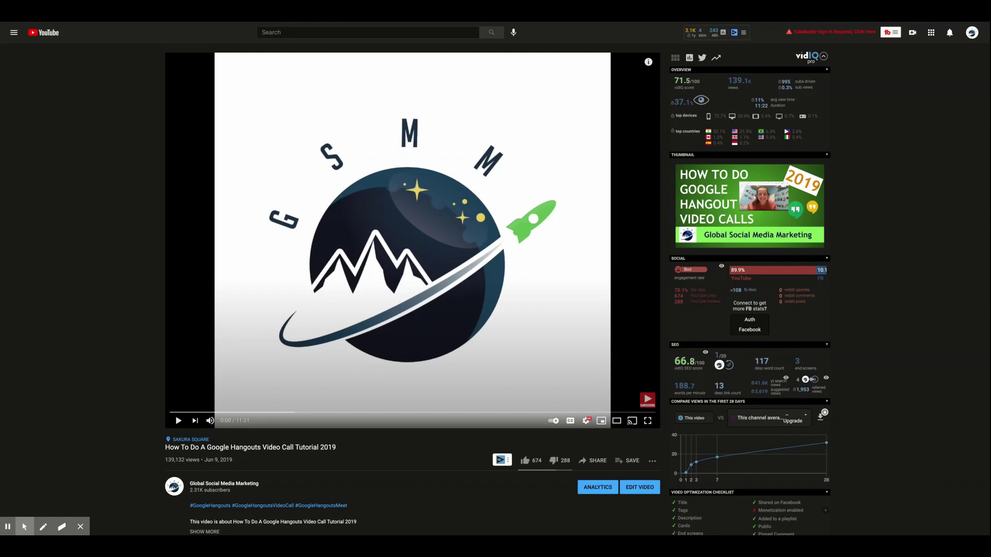
Step: Scroll past the comments to review vidIQ's Video Tags and Channel Tags panels
scroll(496, 289, down, 1)
scroll(496, 289, down, 2)
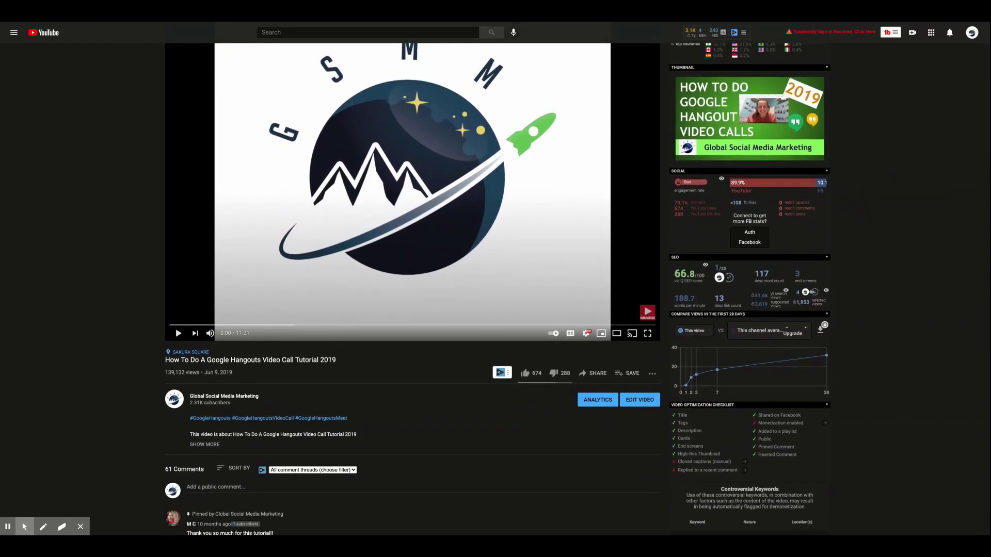
scroll(849, 190, down, 3)
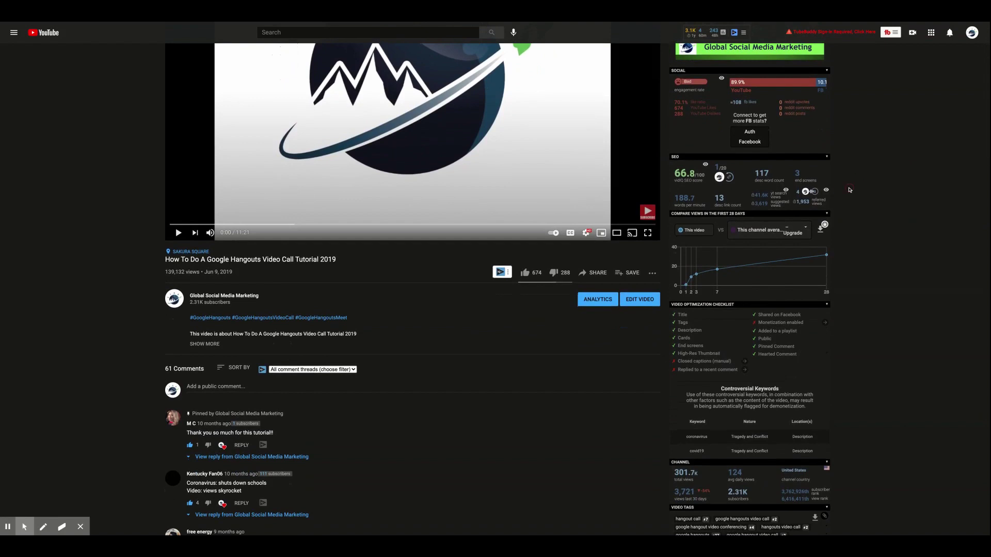
scroll(850, 190, down, 3)
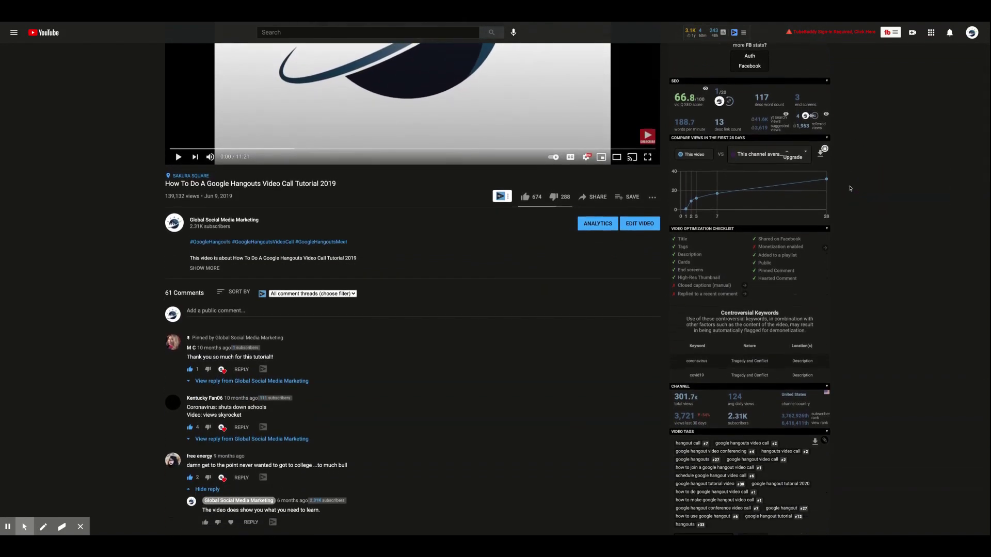
scroll(850, 189, down, 2)
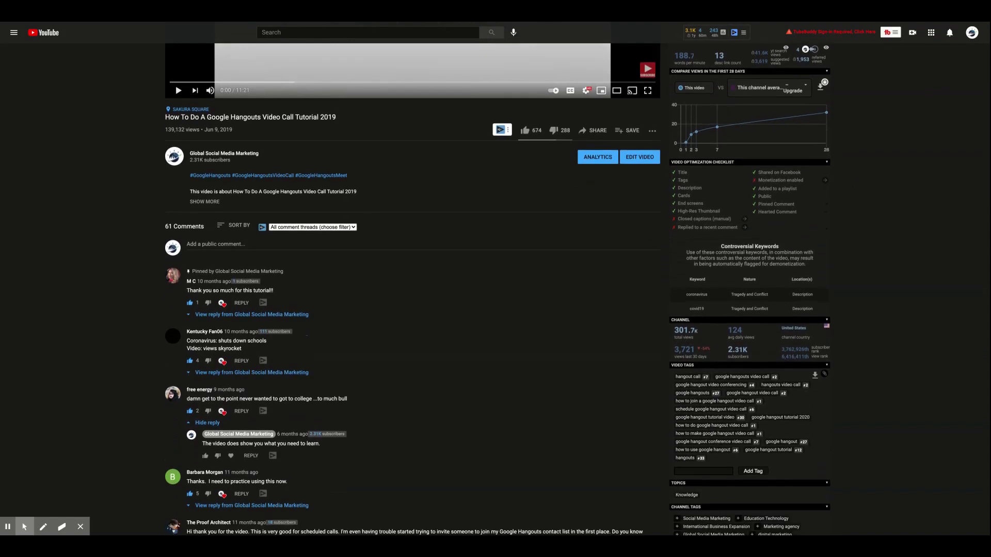
scroll(854, 198, down, 2)
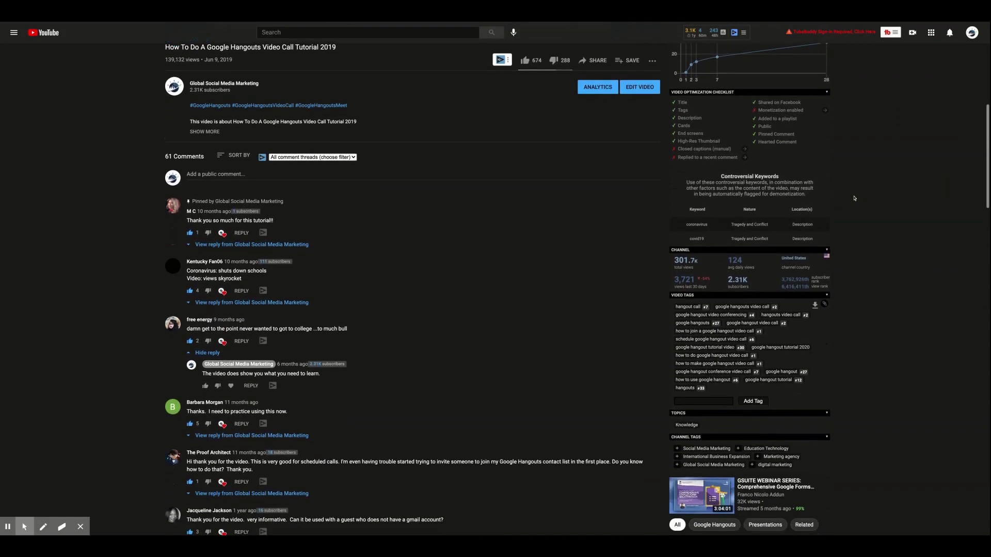
scroll(854, 198, down, 2)
click(855, 198)
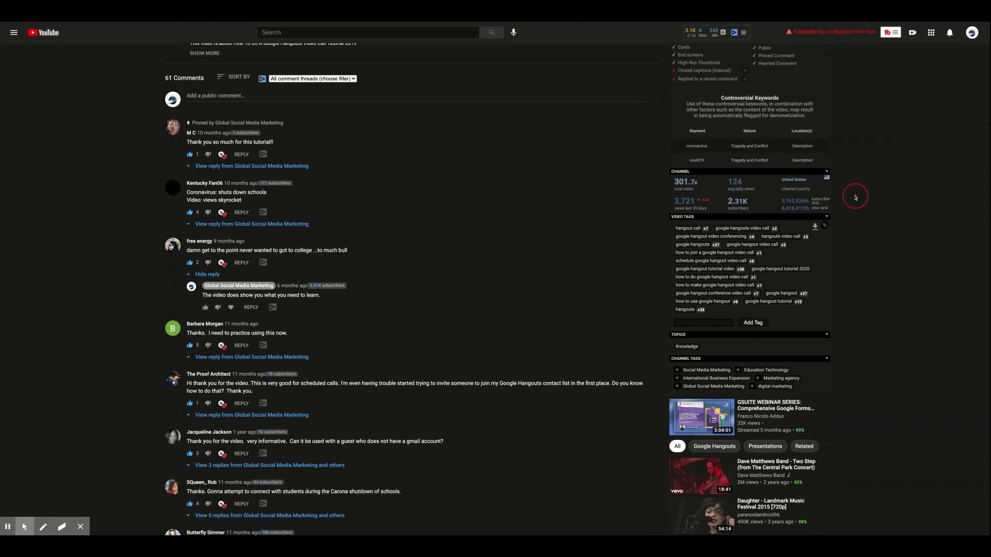
scroll(855, 197, down, 2)
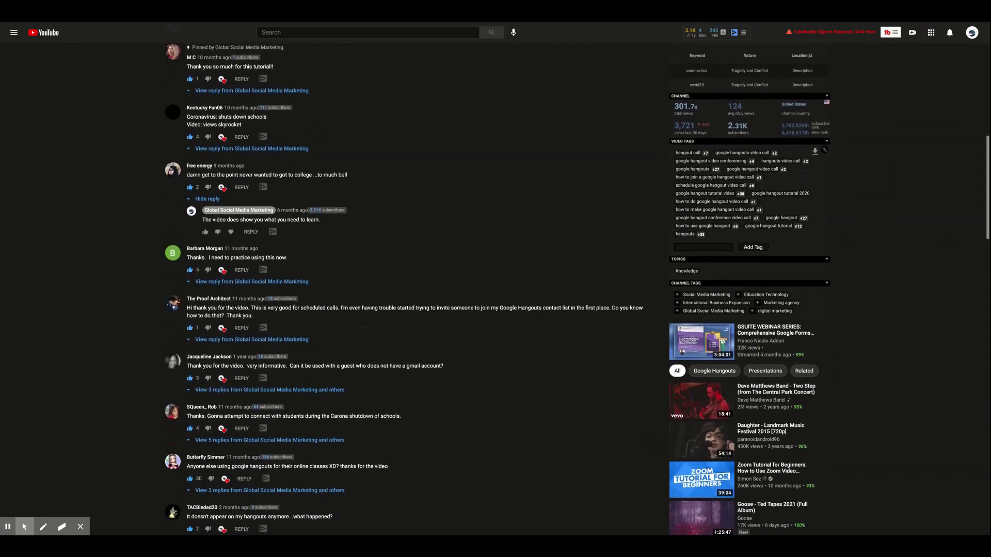
scroll(855, 198, down, 2)
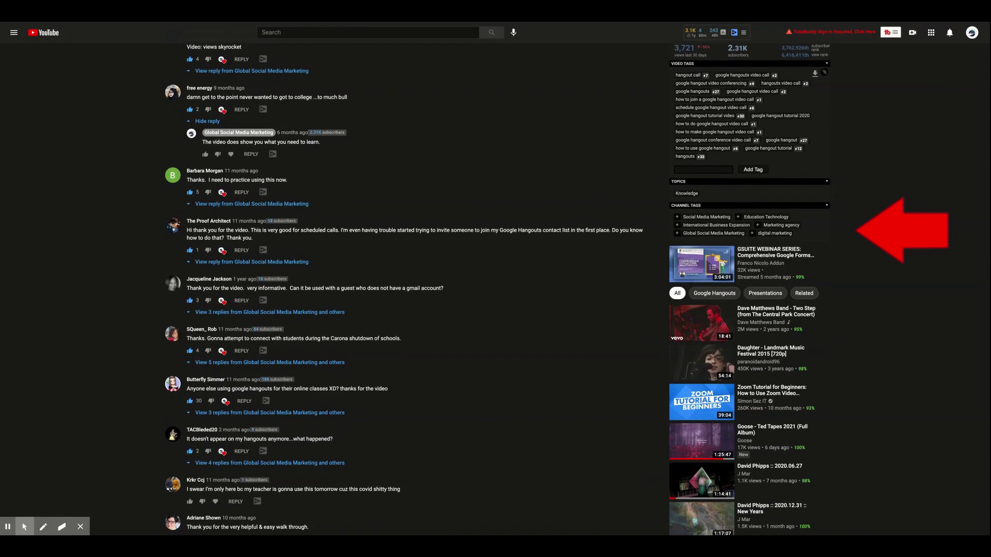
scroll(855, 197, down, 1)
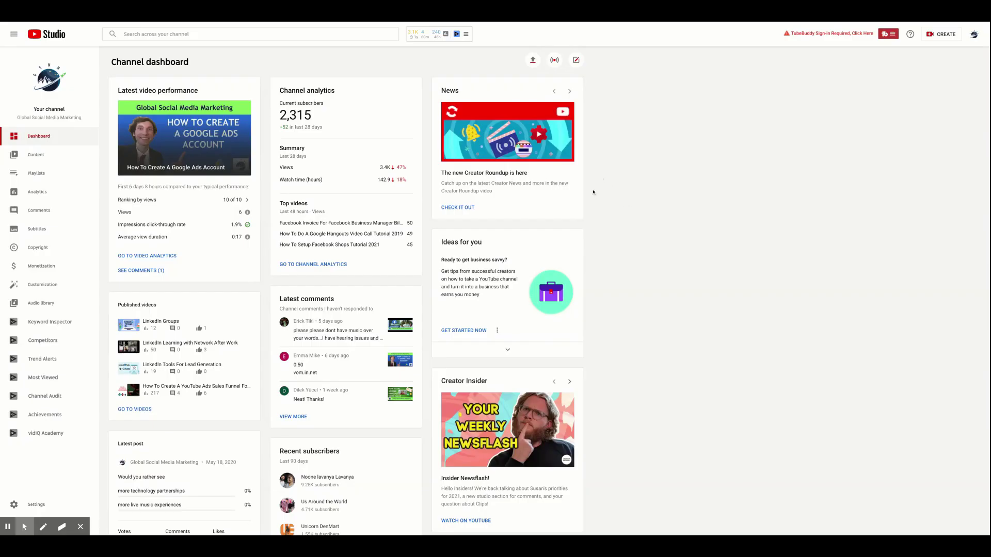
Step: Open vidIQ's Keyword Inspector from the YouTube Studio left sidebar
click(599, 194)
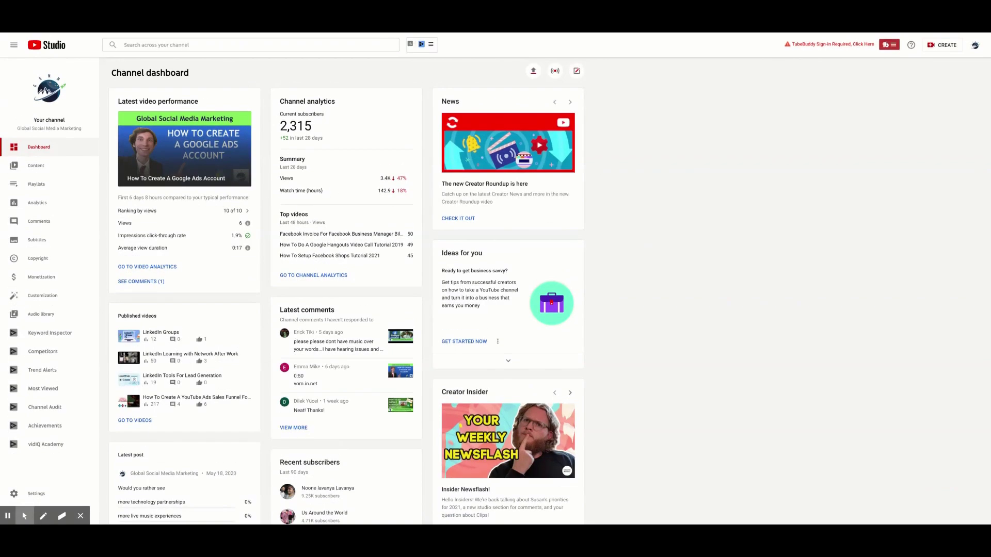
click(85, 335)
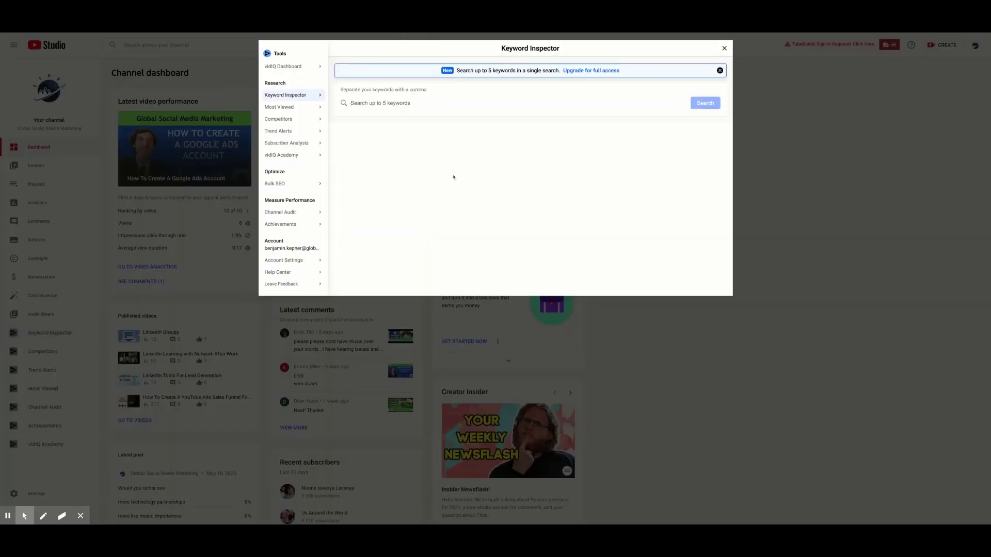
Step: Search Keyword Inspector for 'snowboarding' and review its 47/100 score and related keywords
text(snowboarding)
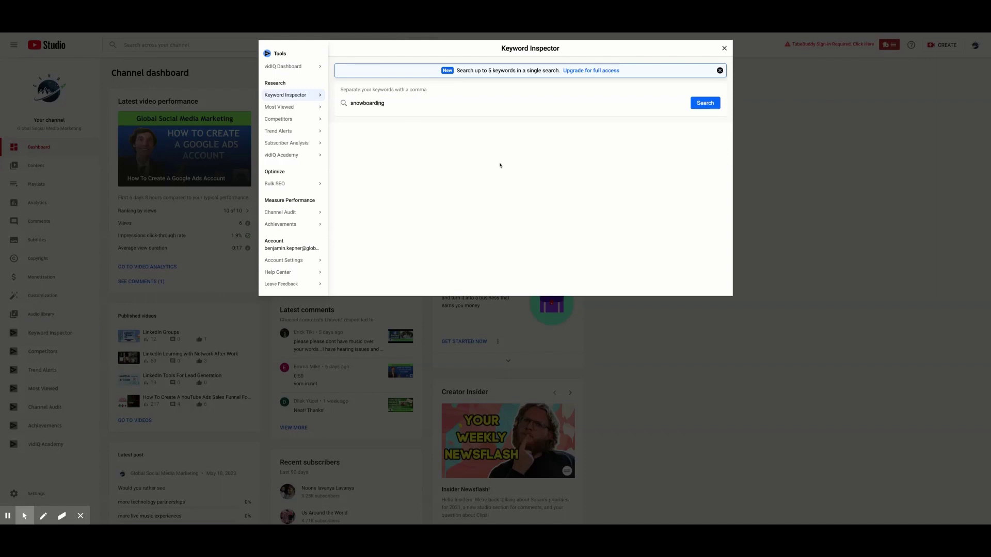
click(704, 103)
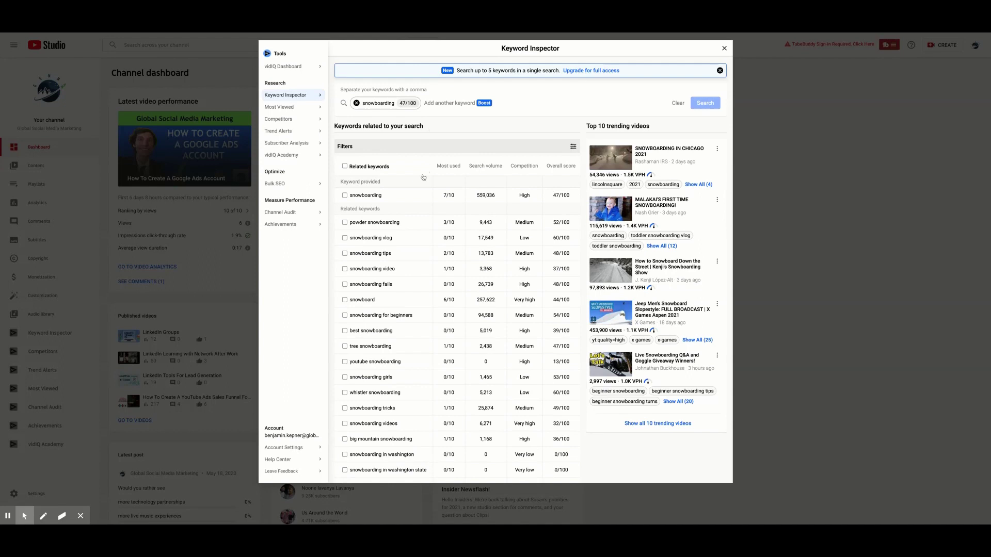
click(416, 196)
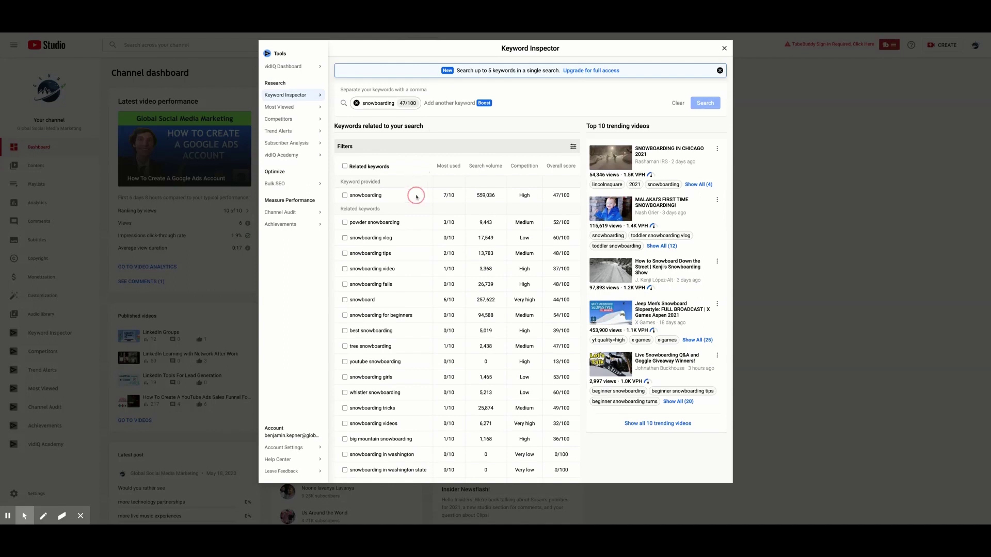
click(417, 223)
click(417, 238)
click(488, 185)
Step: Open vidIQ's Competitors tool and sort competitor videos by views, then by upload date
key(Escape)
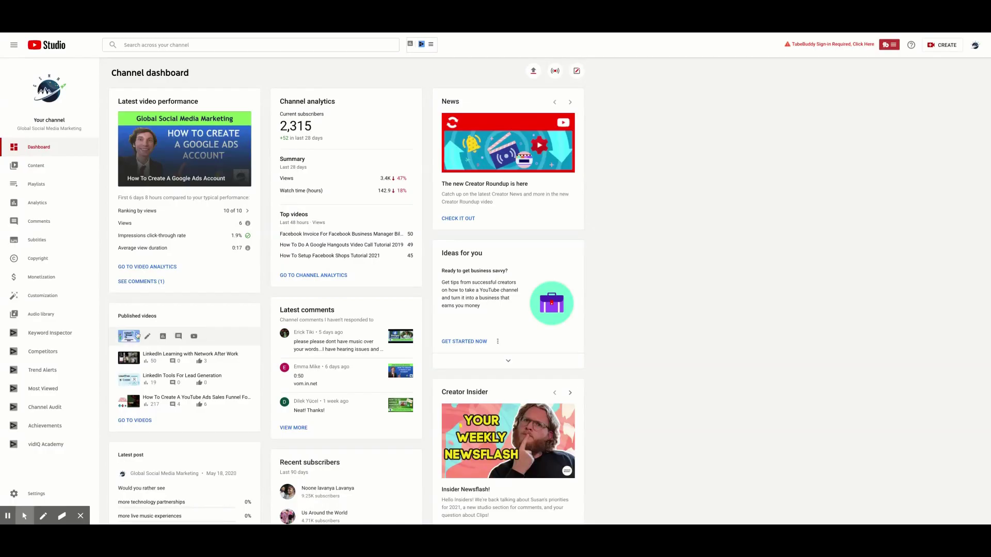
click(74, 353)
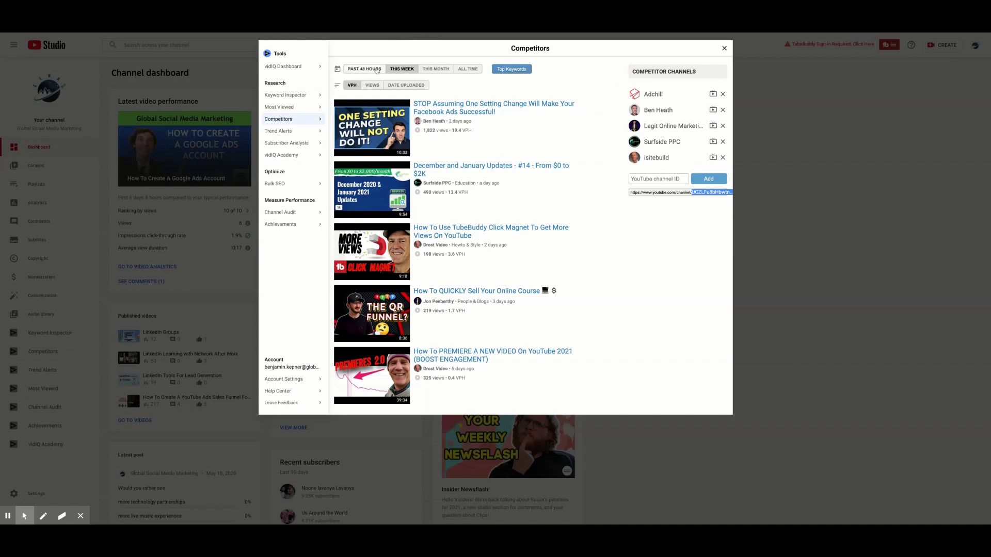
click(372, 85)
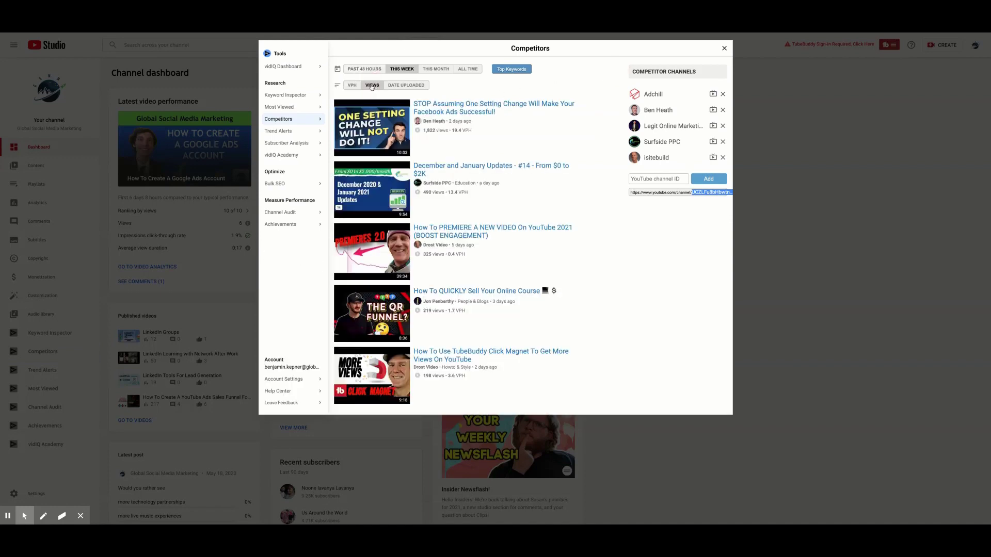
click(402, 85)
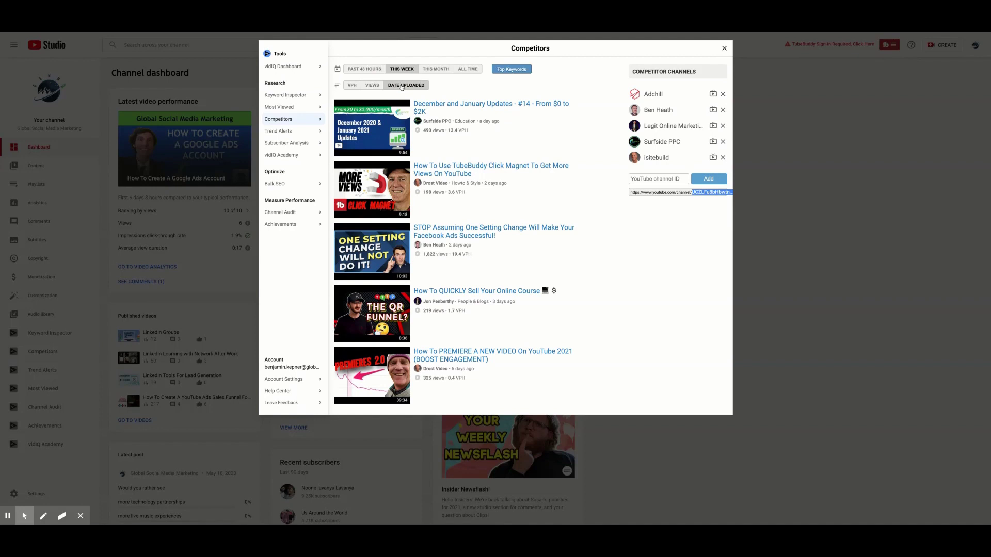
Step: View the competitors' top keywords, then close the list and the Competitors window
click(507, 70)
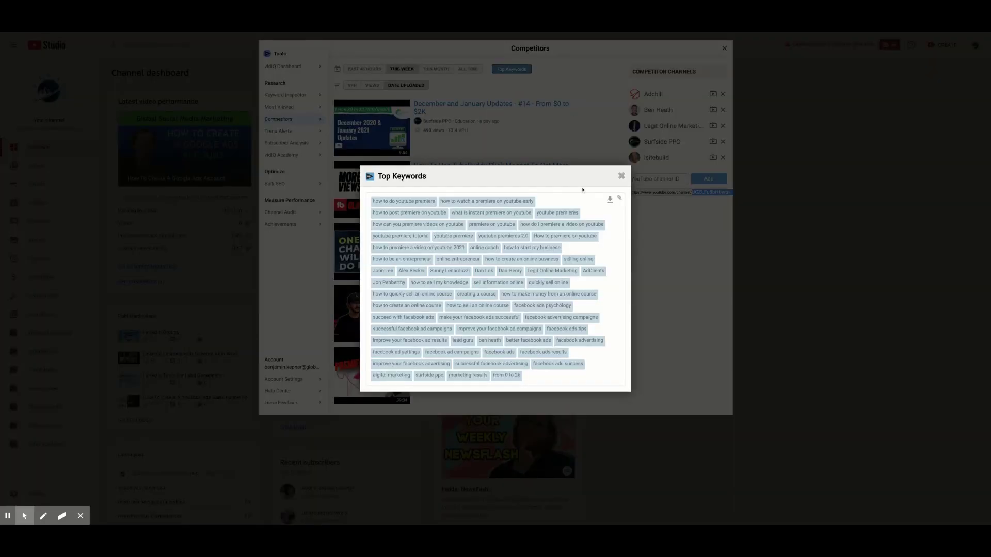
click(621, 177)
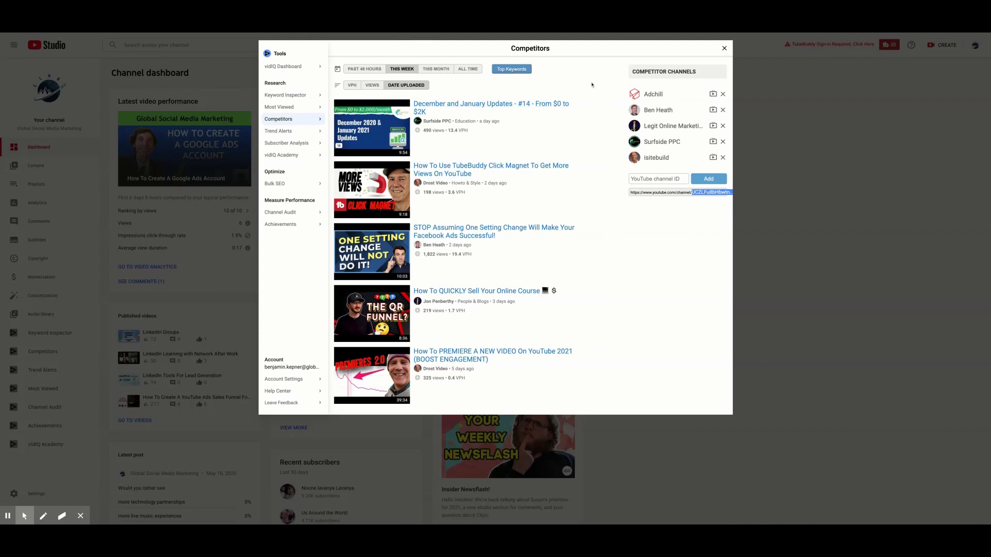
key(Escape)
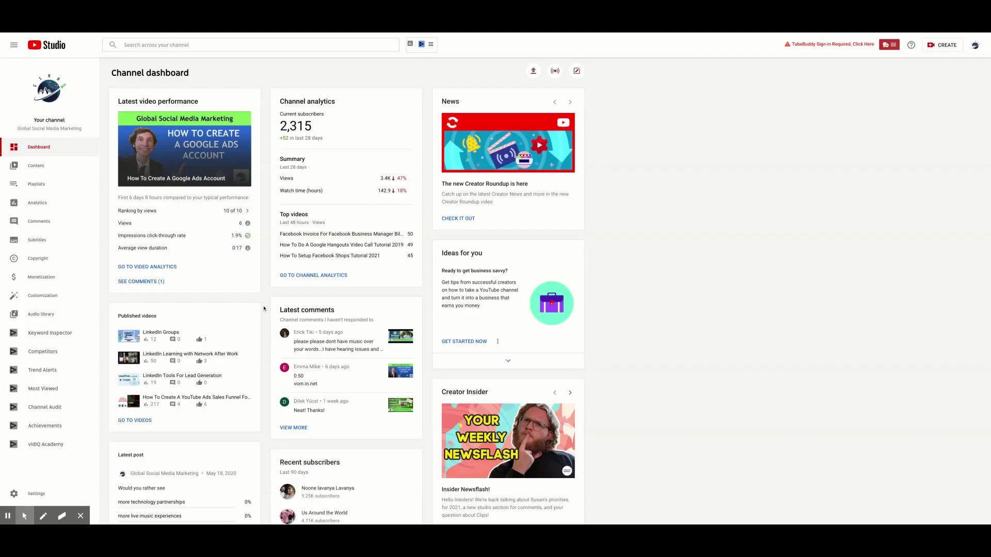
click(77, 373)
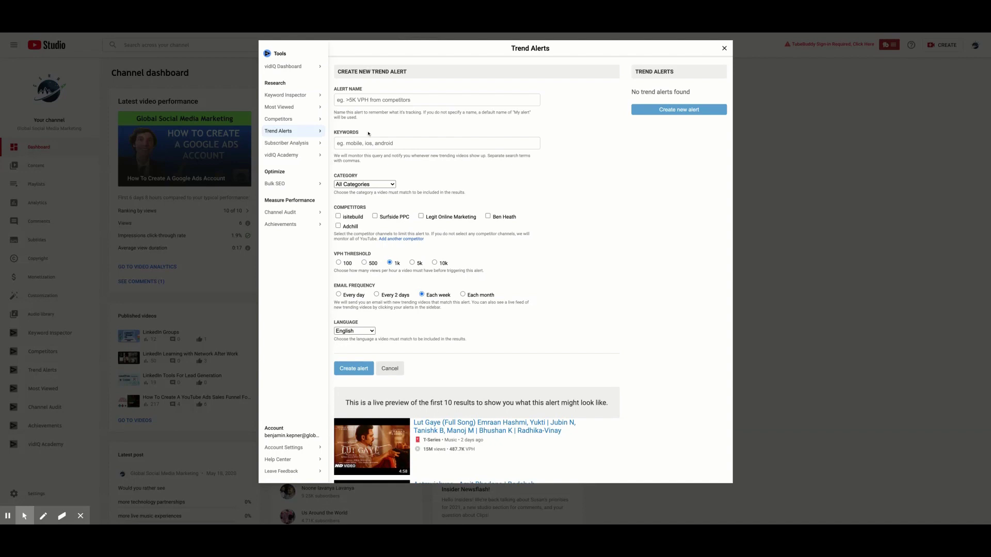
click(369, 132)
click(369, 175)
click(378, 207)
click(370, 324)
key(Escape)
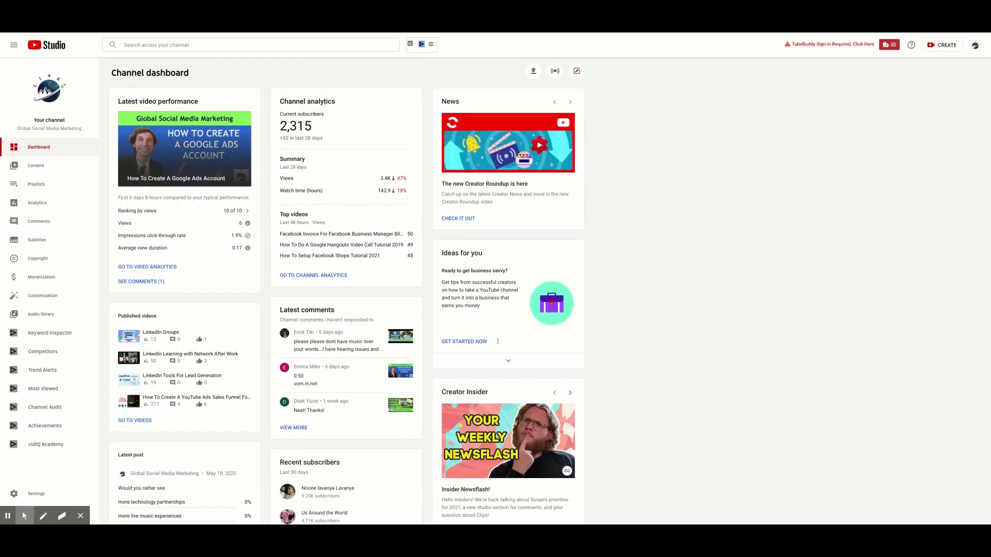
Step: Get Most Viewed results for 'snowboarding' over the past 48 hours
click(83, 390)
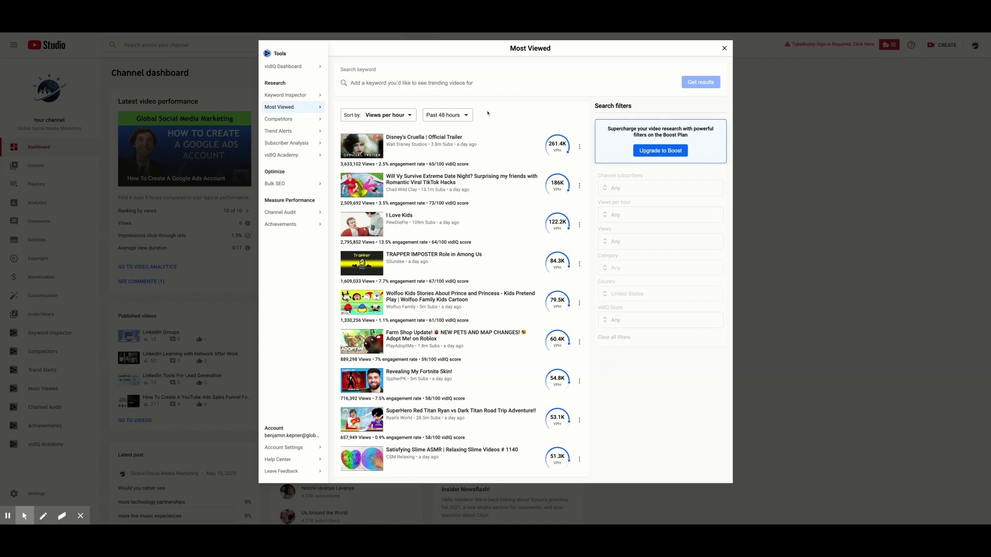
text(snowb)
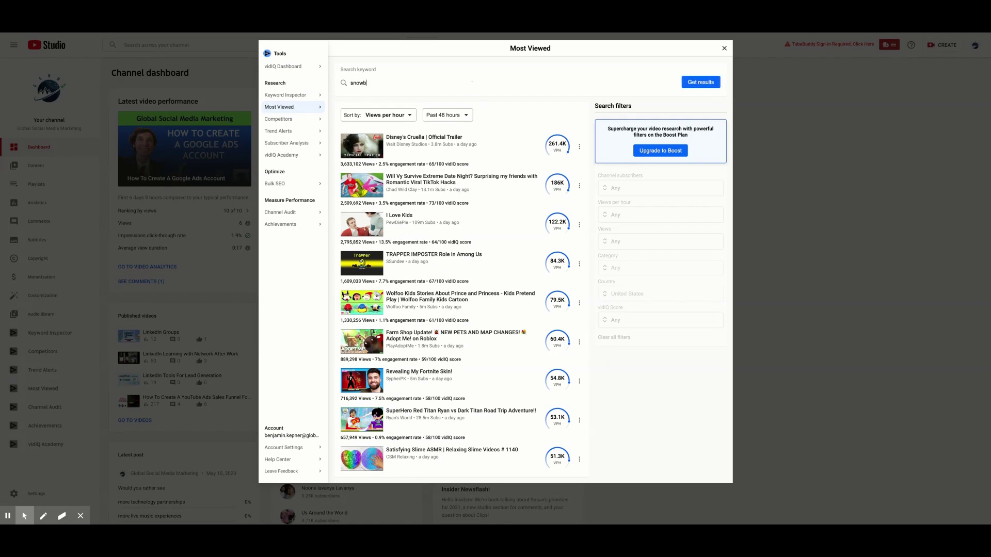
text(oarding)
click(700, 83)
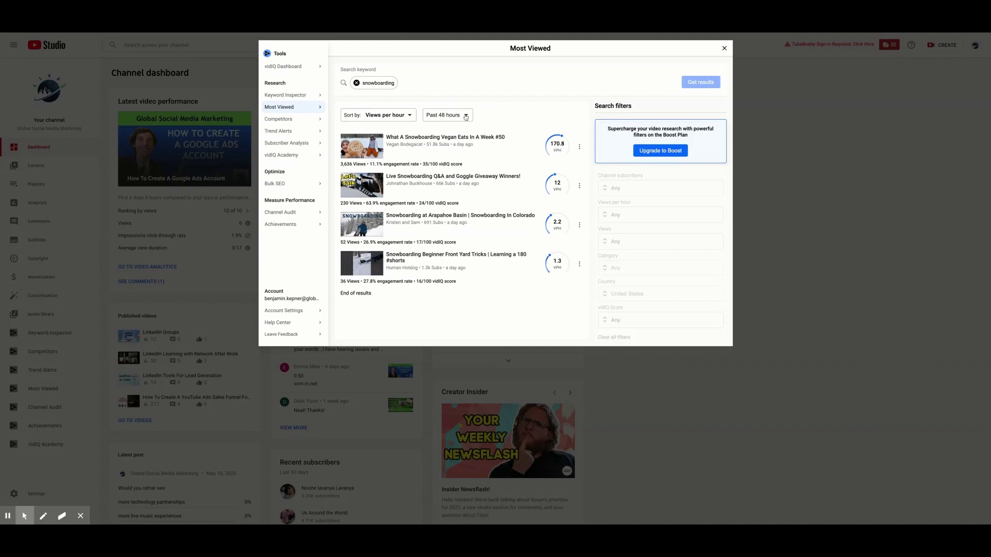
Step: Open the Channel Audit and scroll through its -56% views, -48% subscribers, -18% watch-time report
key(Escape)
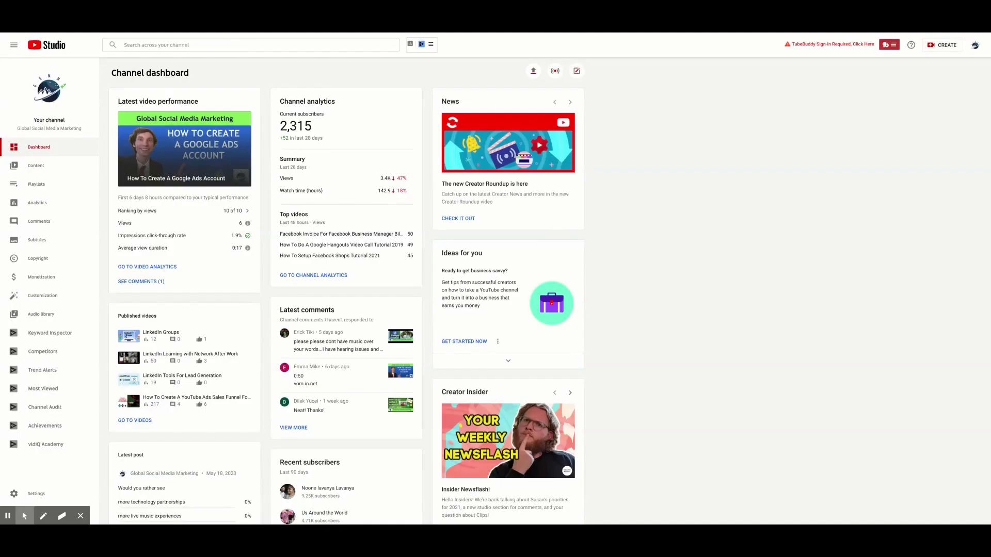
click(73, 408)
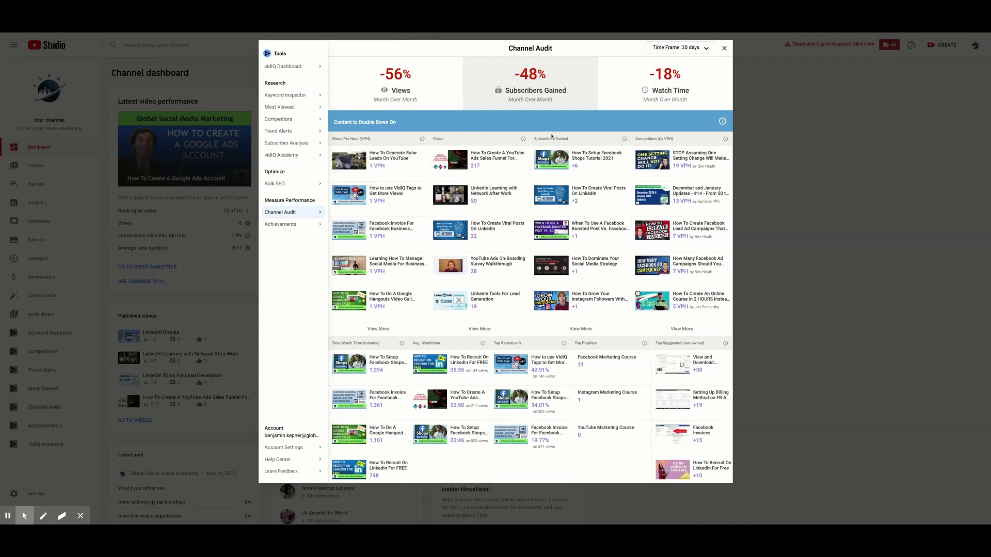
scroll(604, 134, down, 4)
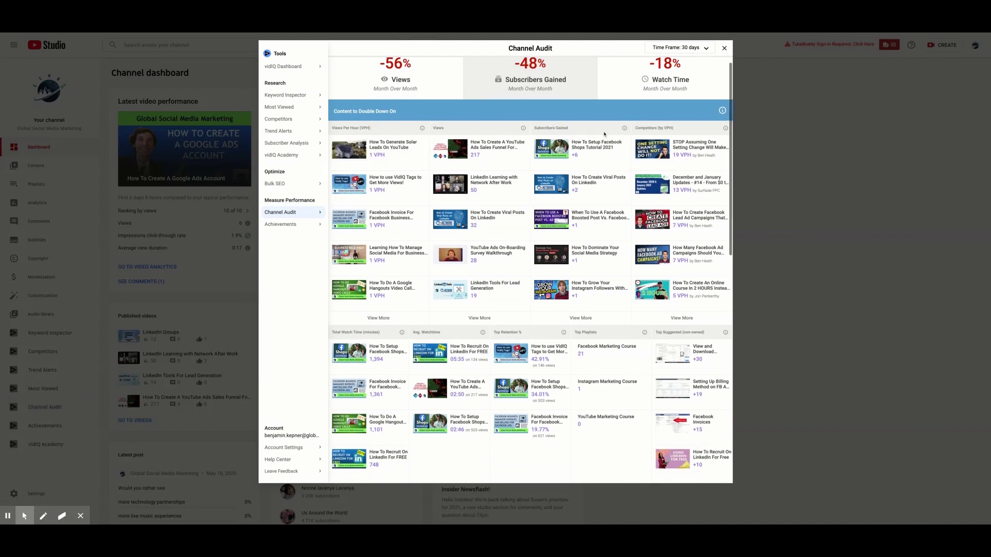
scroll(531, 269, down, 6)
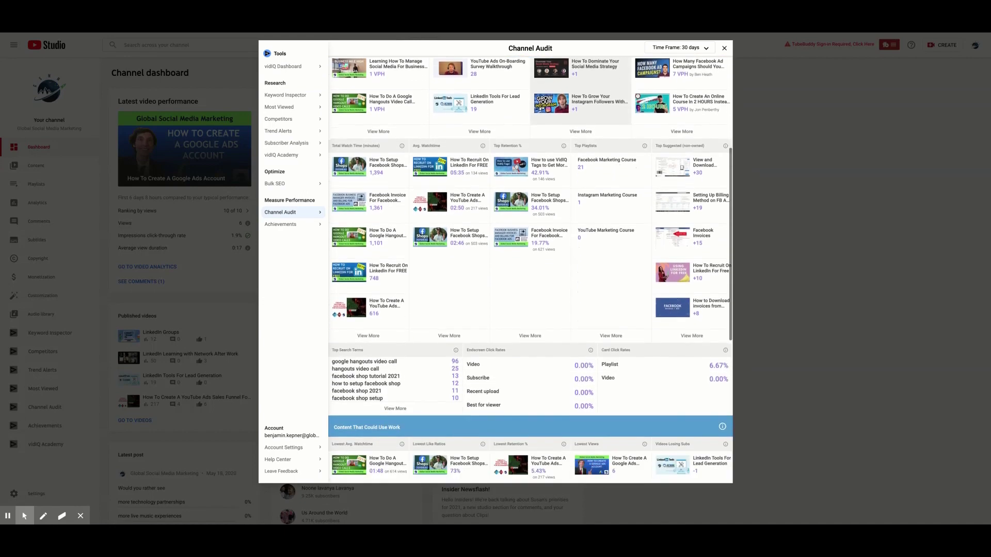
Step: Open the Achievements report and scroll through milestones like 2K subscribers and 300K views
click(92, 424)
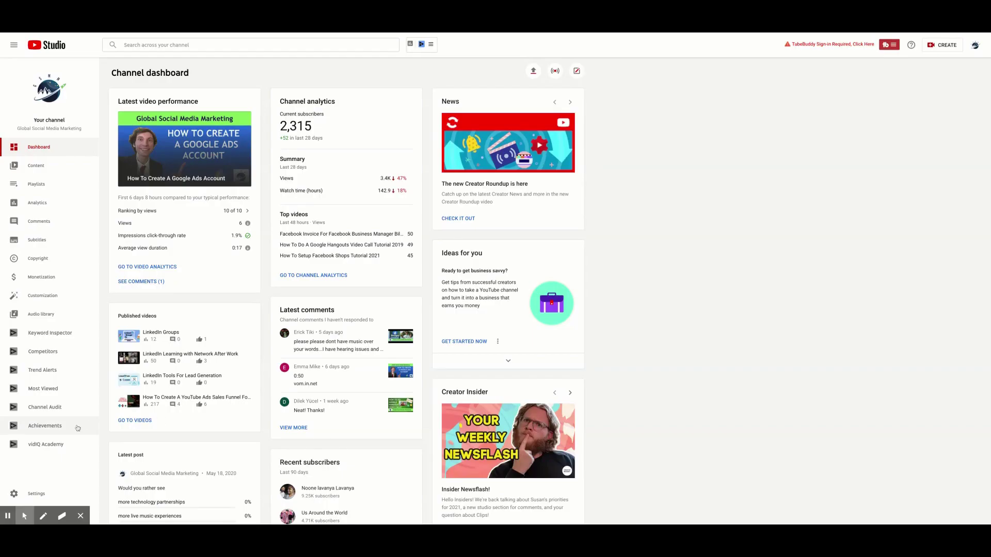
click(80, 426)
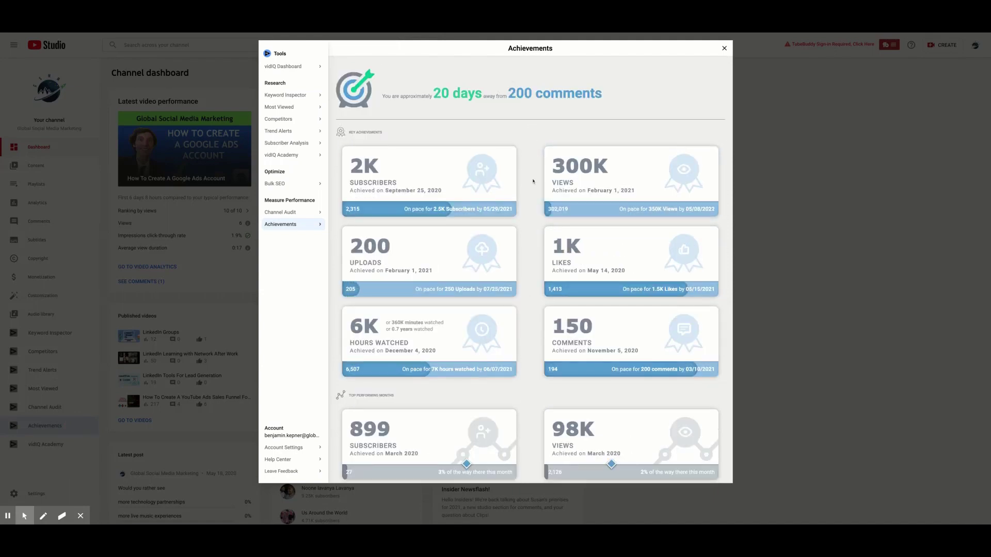
scroll(536, 191, down, 3)
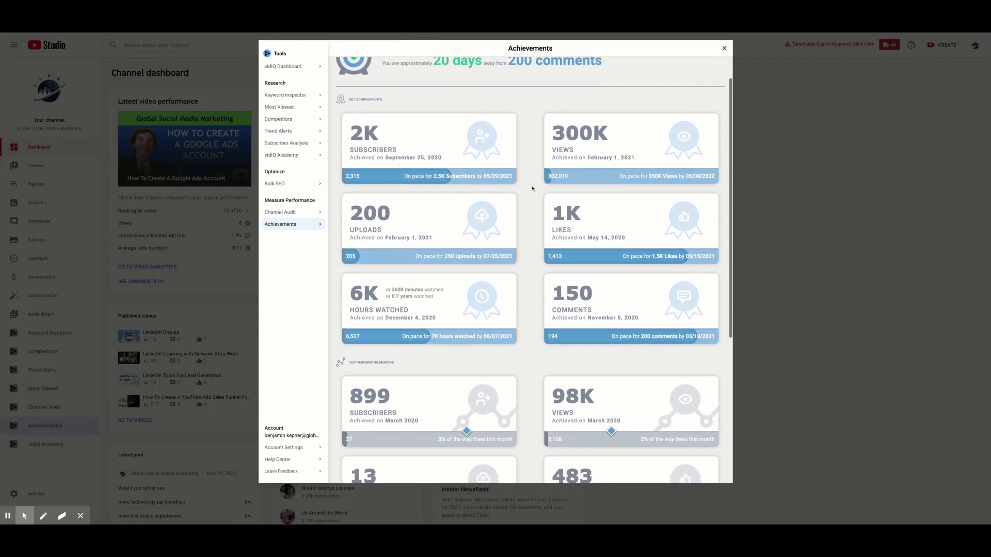
scroll(535, 192, down, 5)
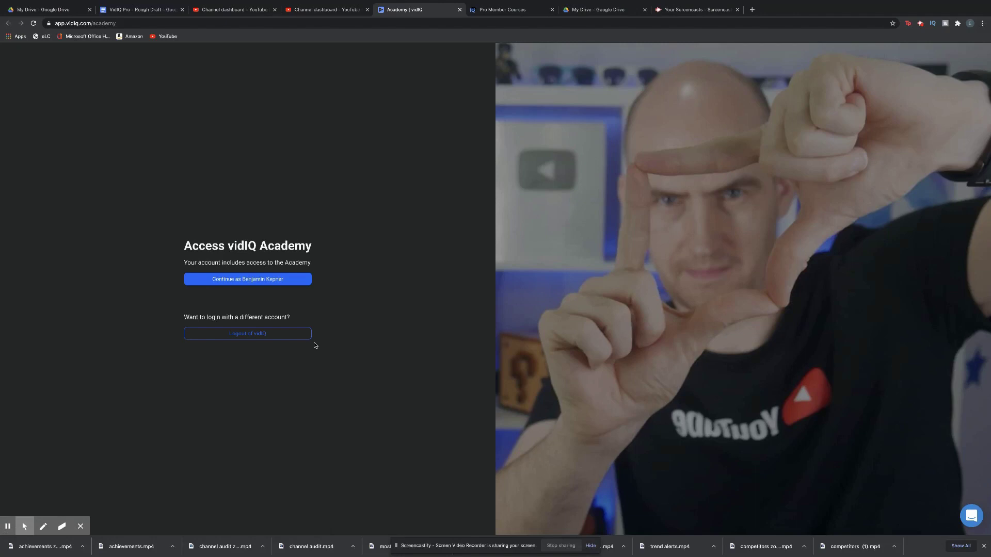
Step: Enter vidIQ Academy and expand the Pro Member Courses page with View All Courses
click(279, 280)
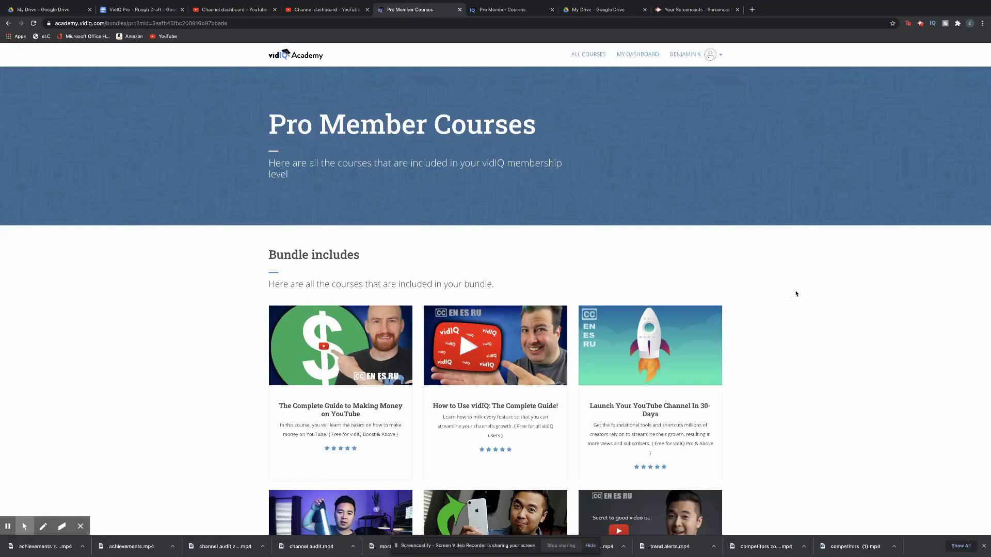
scroll(795, 293, down, 3)
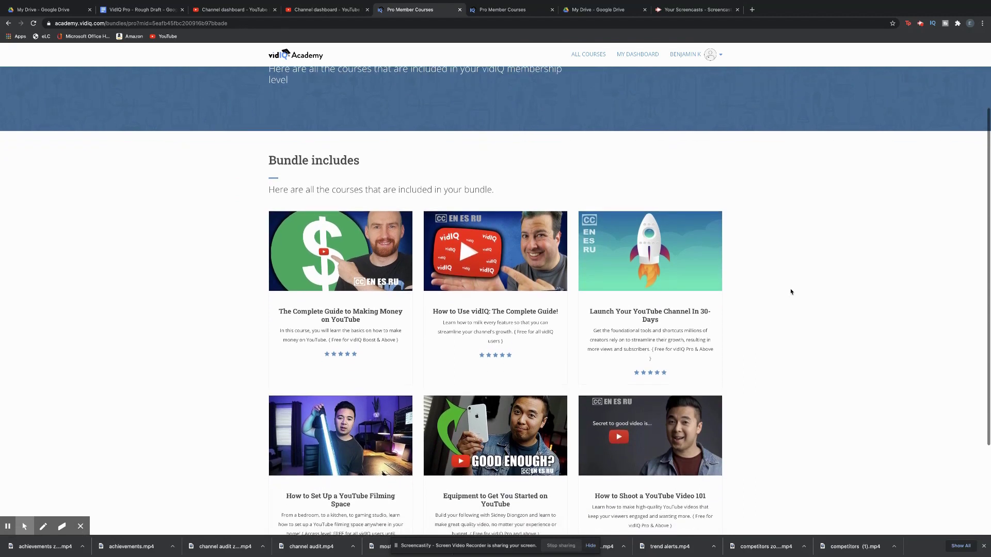
scroll(791, 292, down, 2)
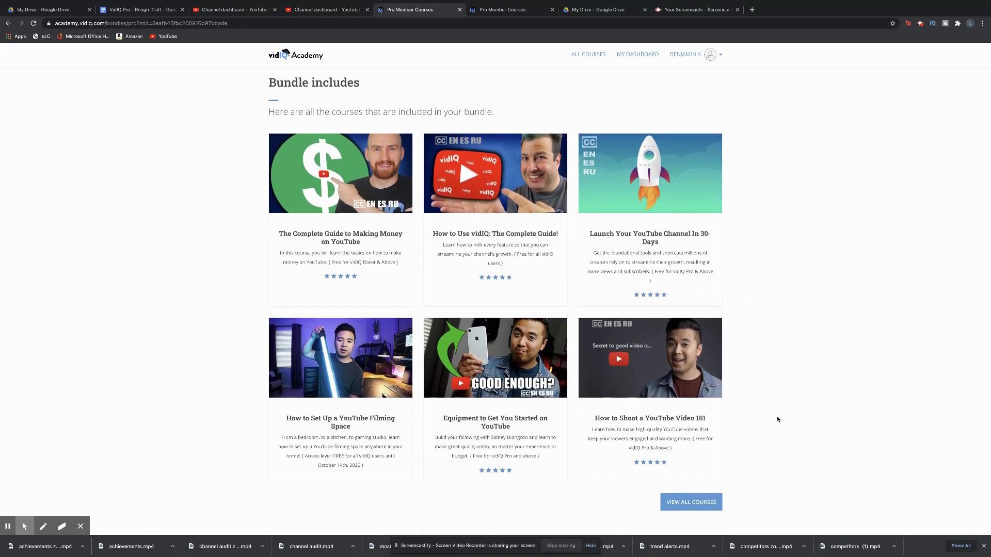
click(704, 500)
scroll(718, 491, down, 5)
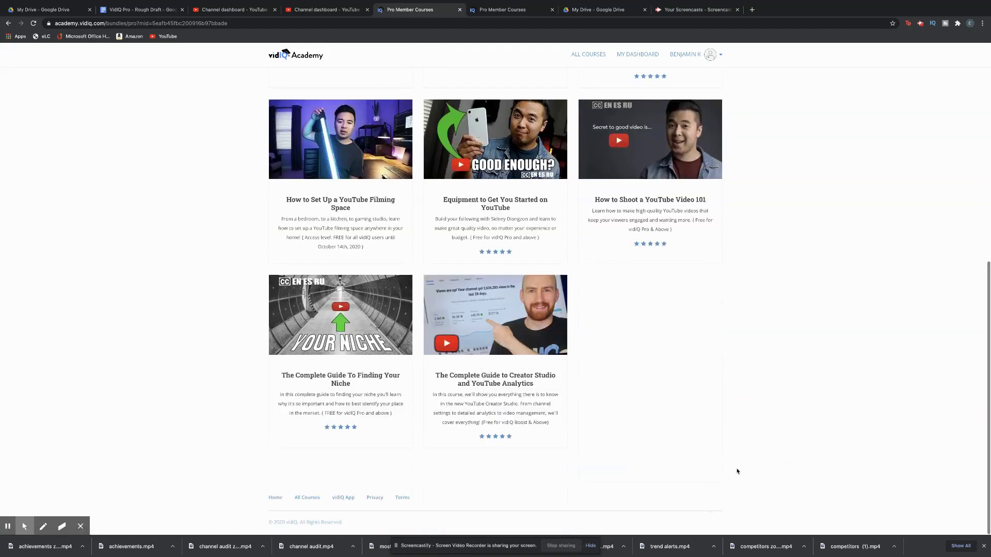
scroll(739, 464, up, 3)
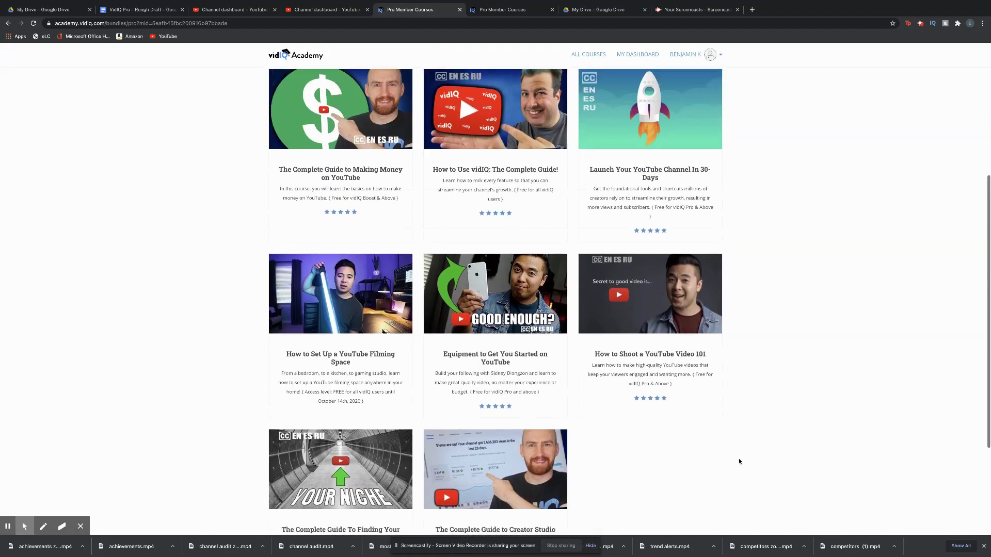
scroll(738, 461, up, 1)
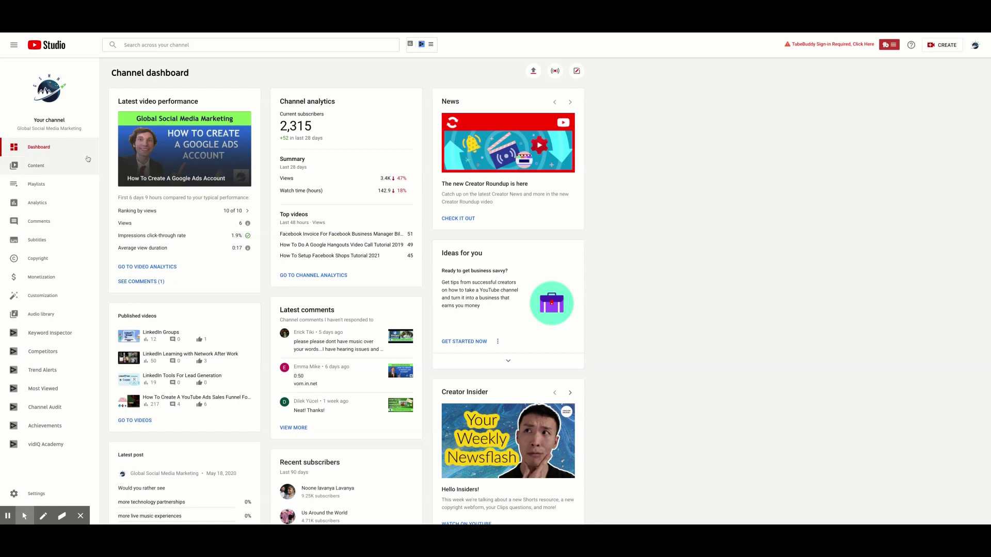
Step: Open the video details for 'How To Create A Google Ads Account' from the Content list
click(73, 167)
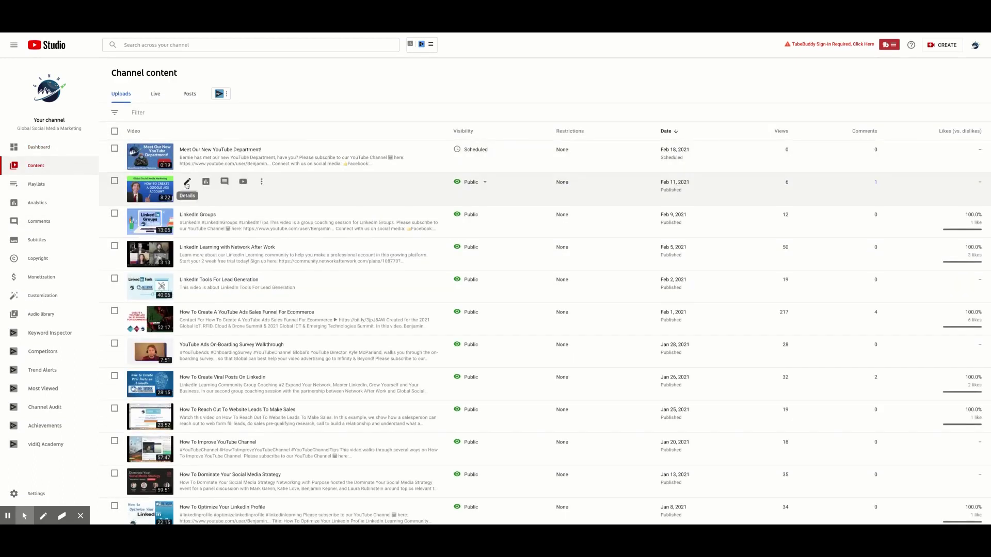
click(187, 181)
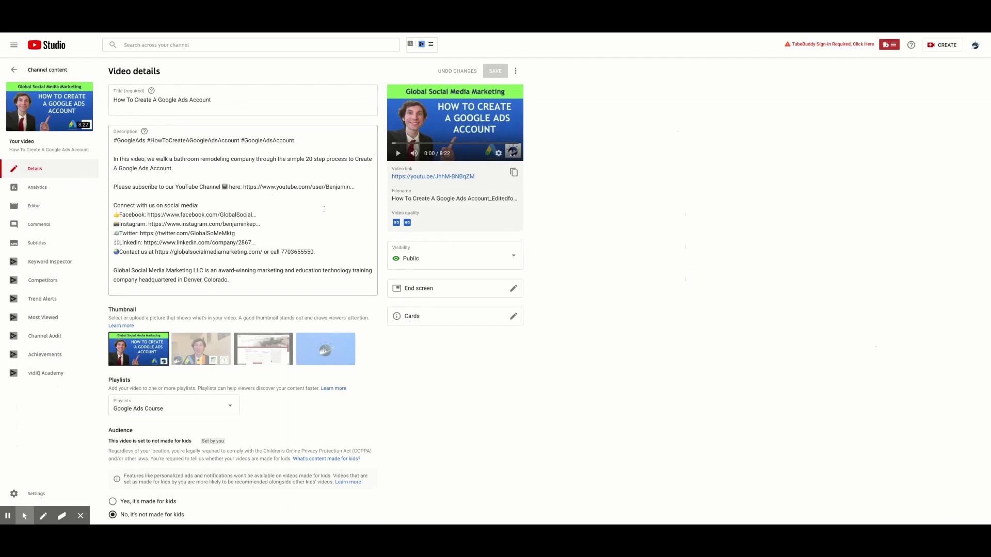
scroll(568, 250, down, 1)
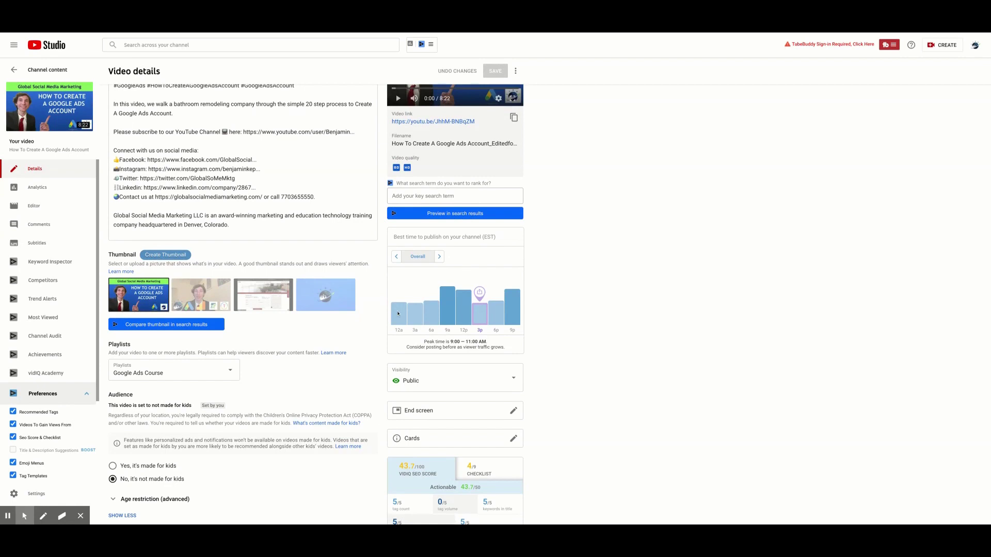
Step: Step vidIQ's best-time chart from Monday through to Friday's publishing times
click(440, 257)
click(440, 257)
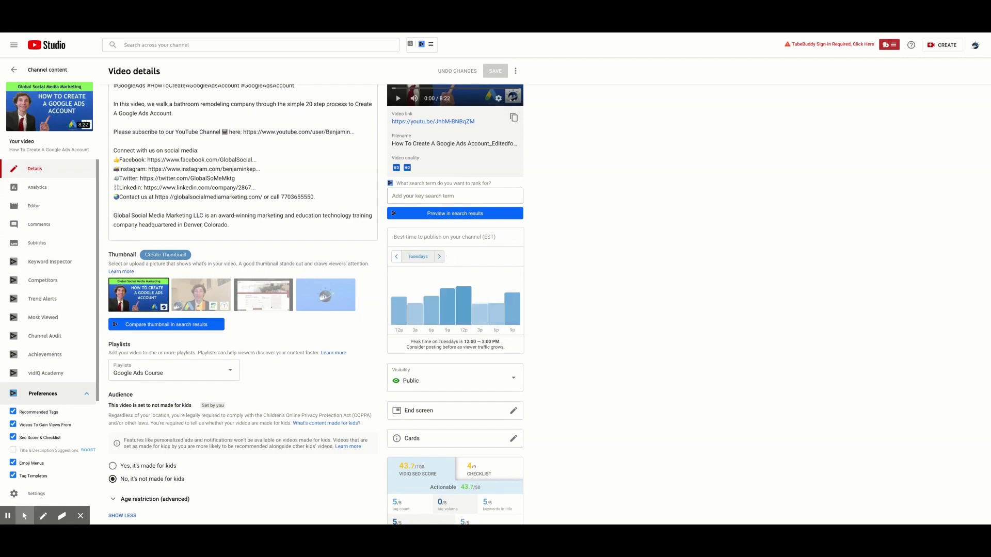
click(440, 257)
click(440, 257)
click(439, 257)
scroll(557, 284, down, 3)
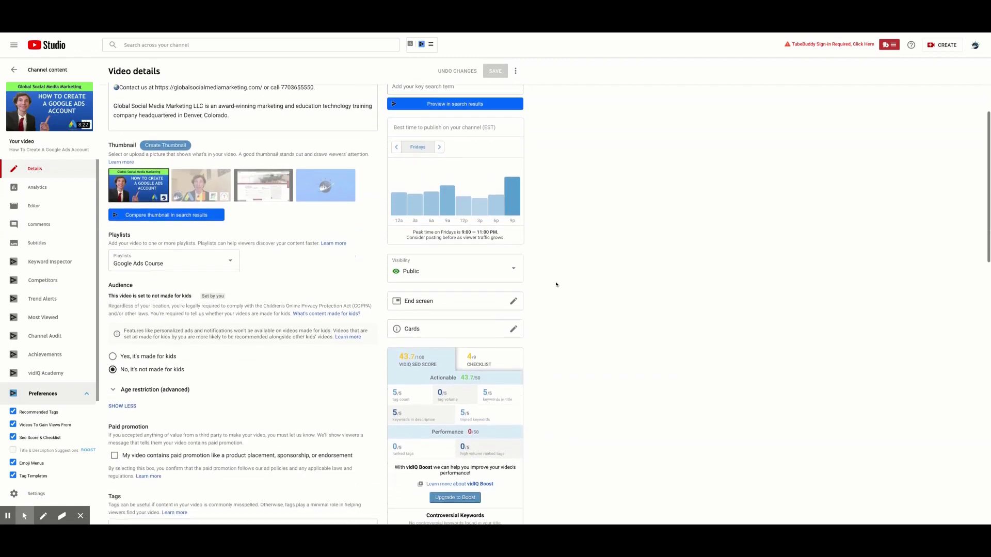
scroll(556, 285, down, 2)
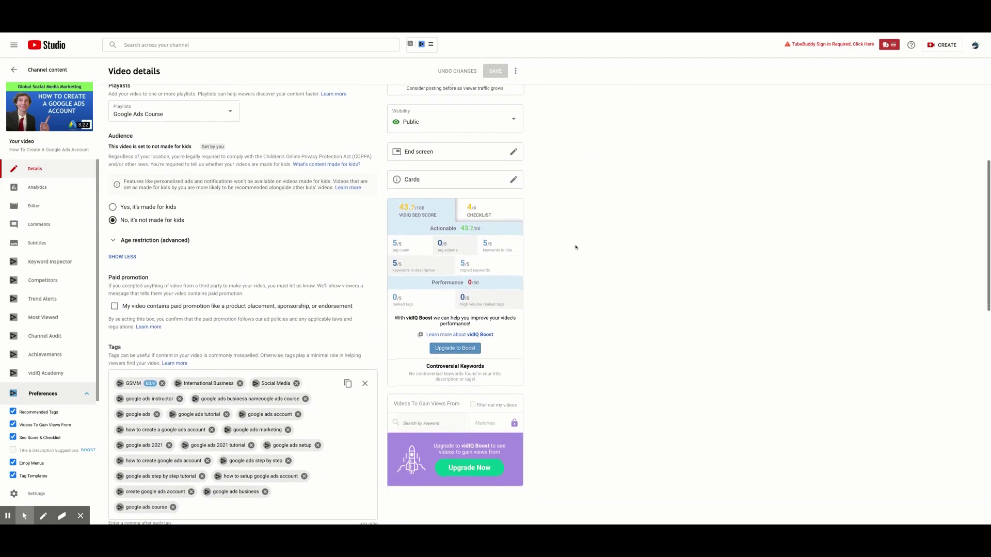
click(552, 265)
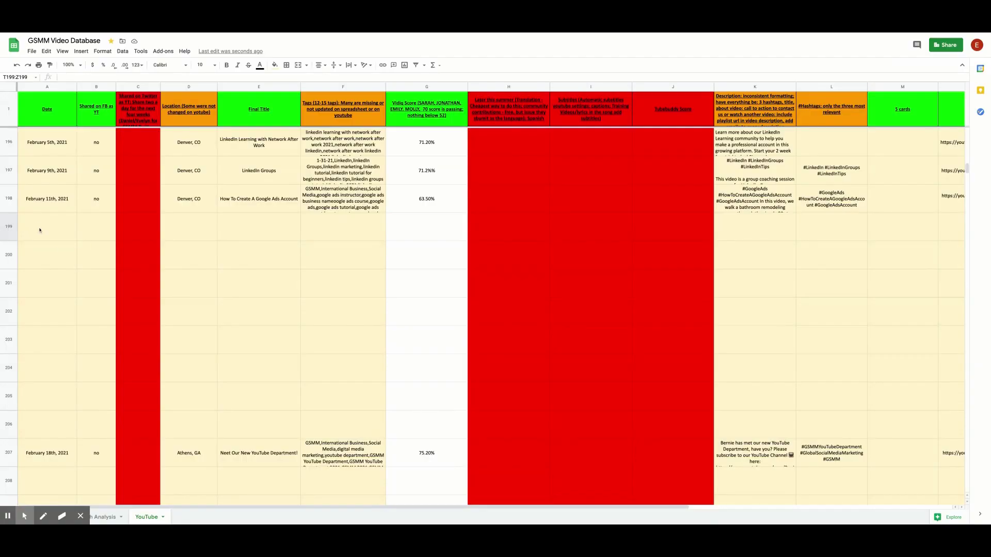
Step: Fill row 199 with date February 18th, 2021, Shared on FB 'no', and location Athens, GA
click(39, 230)
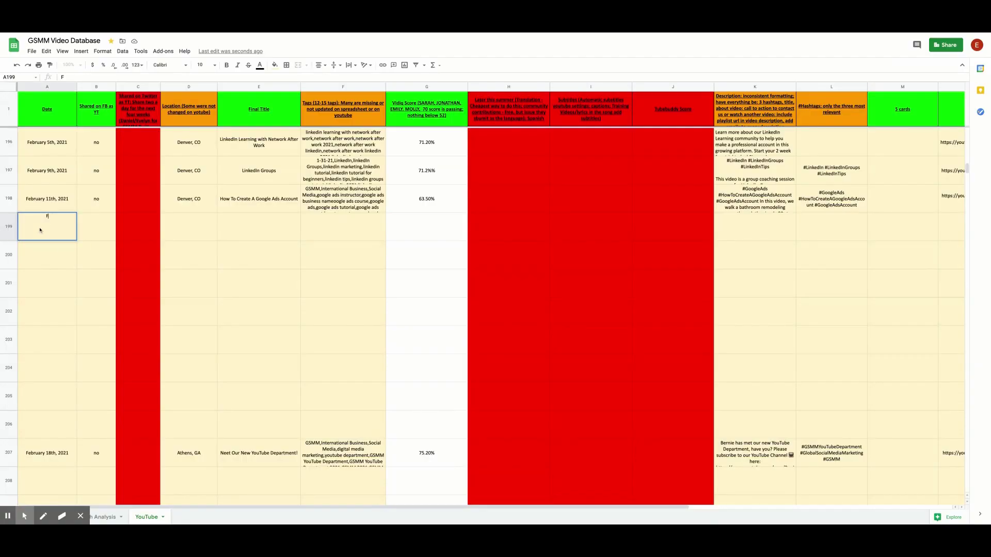
text(February )
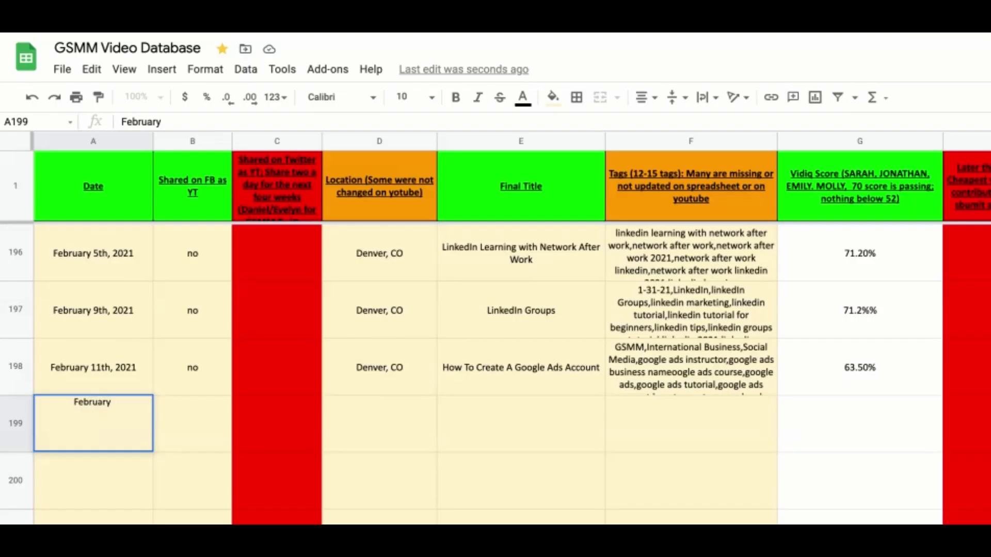
text(18th, 2021)
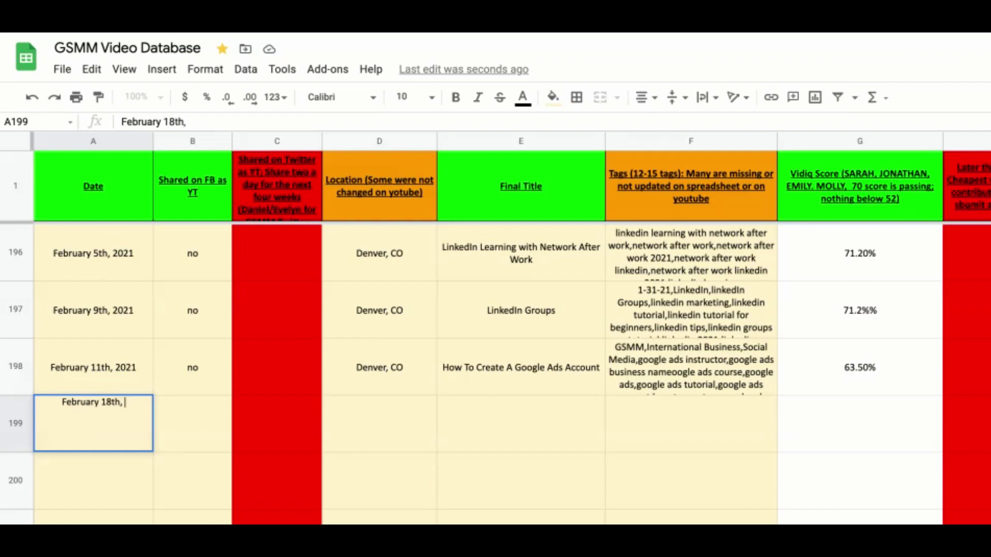
click(181, 432)
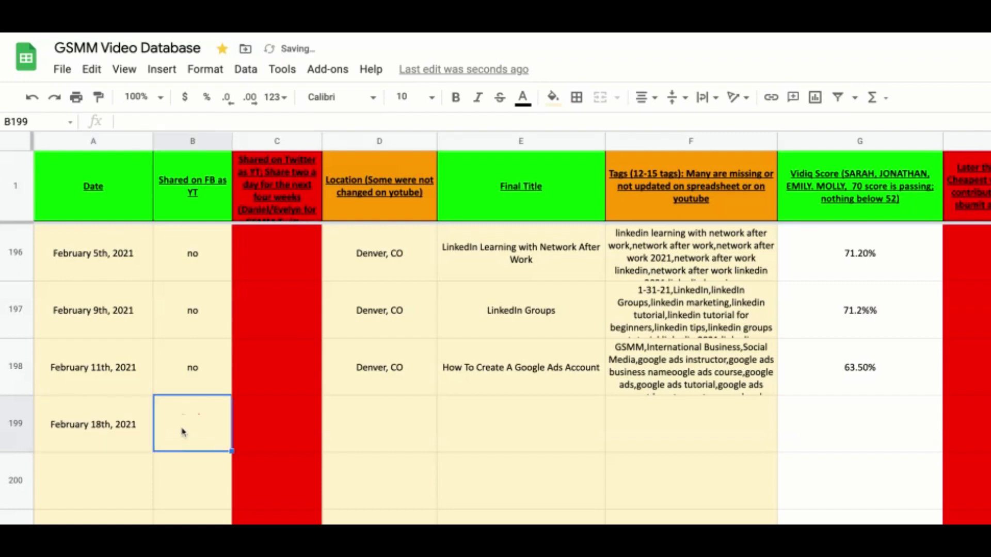
text(no)
click(401, 422)
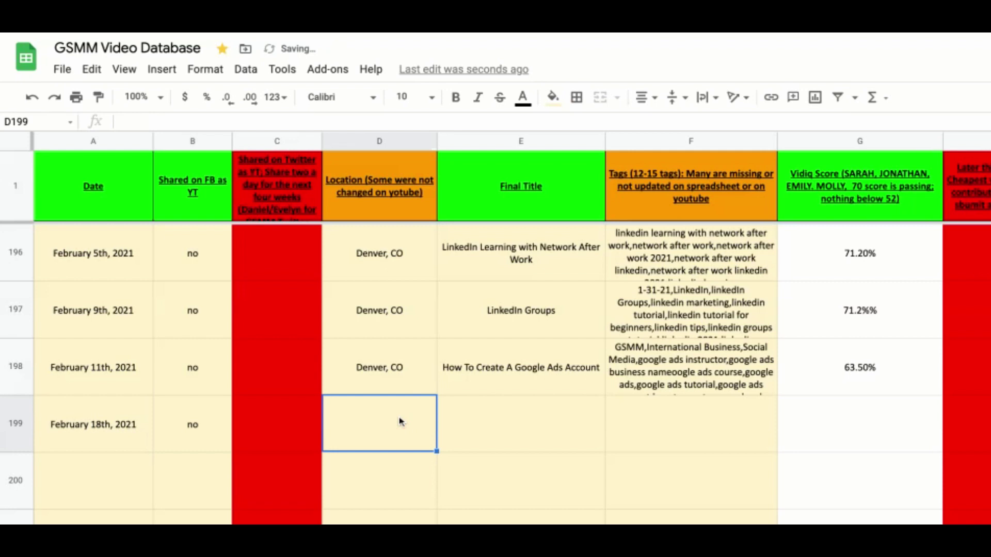
text(Athens,)
key(Right)
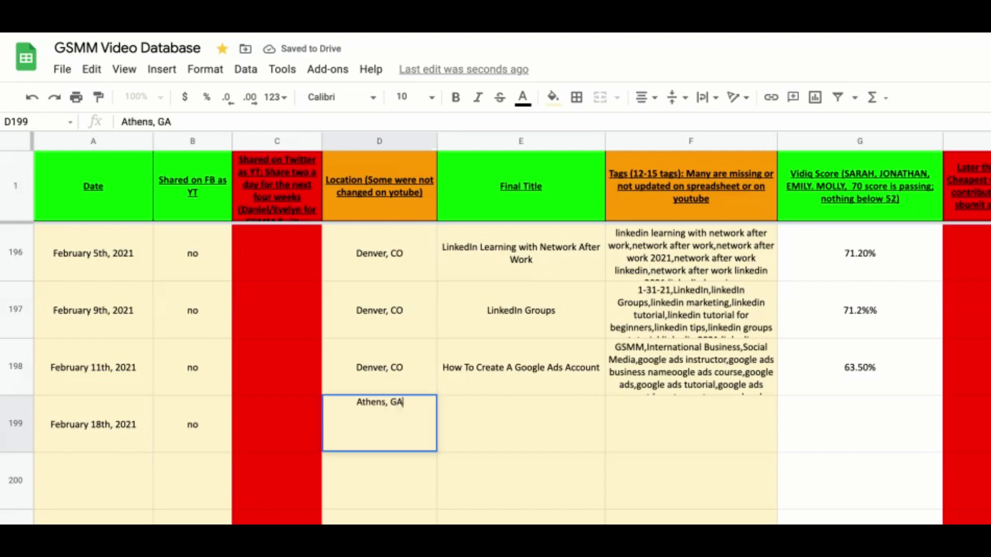
Step: Begin the Final Title with 'Meet Our N' and select row 199's description cell
click(513, 427)
text(M)
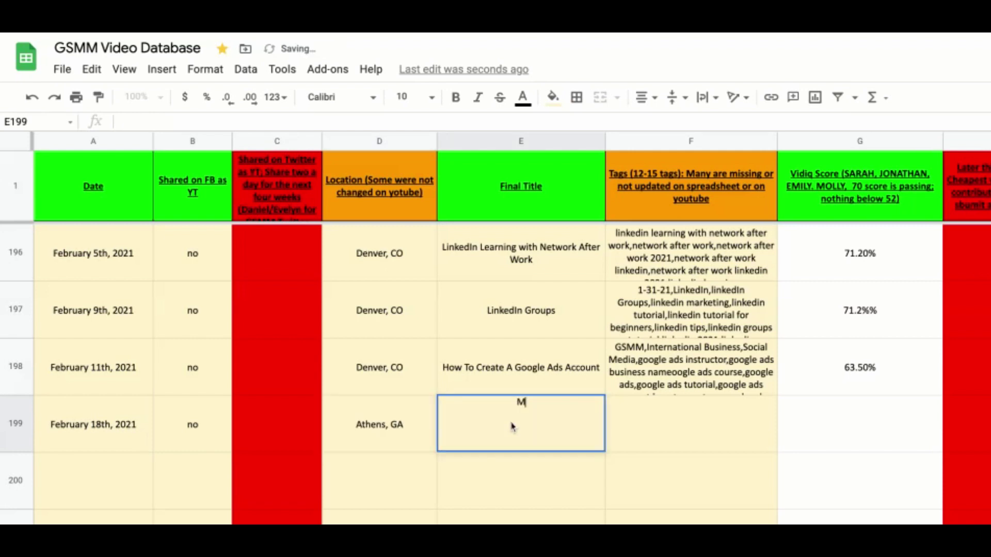
text(eet Our Ne)
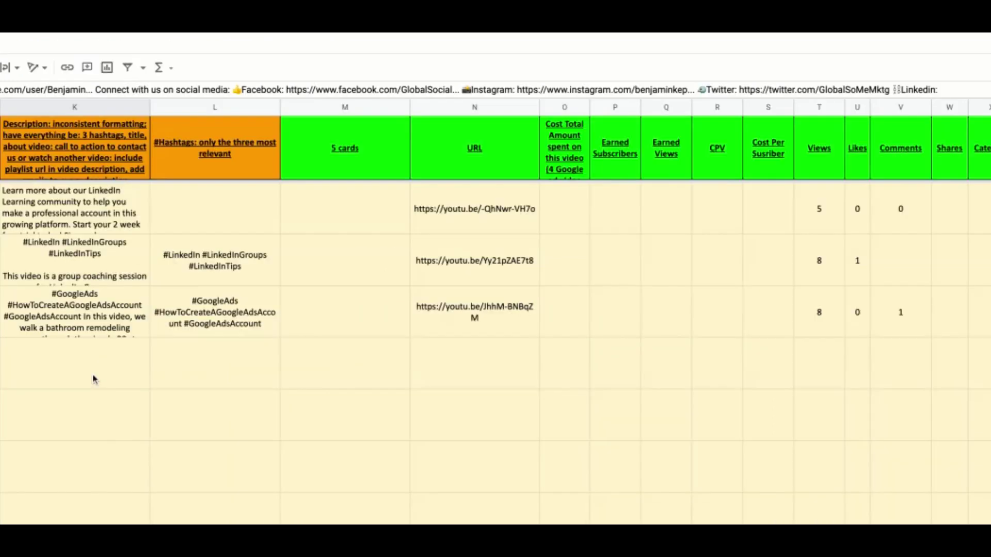
click(97, 383)
key(ctrl+v)
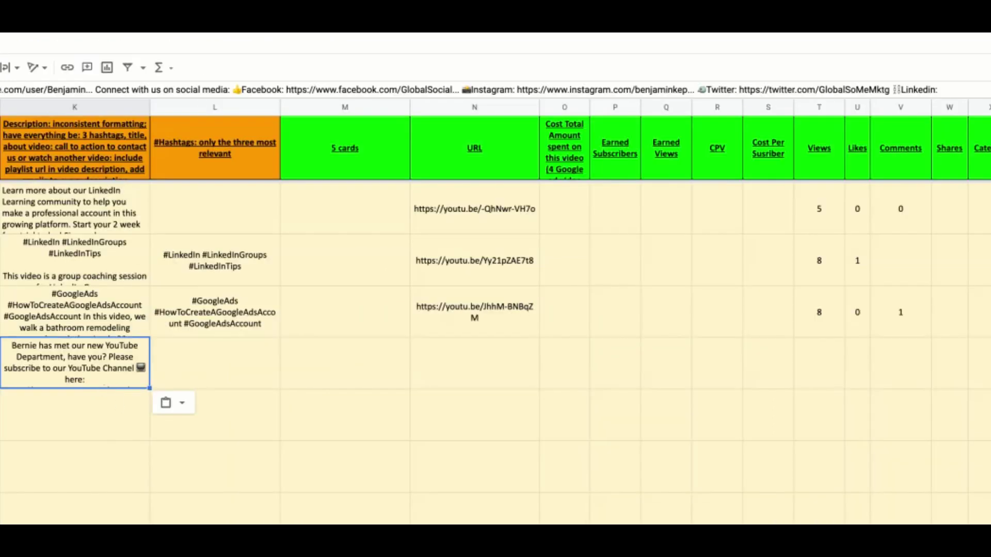
click(215, 362)
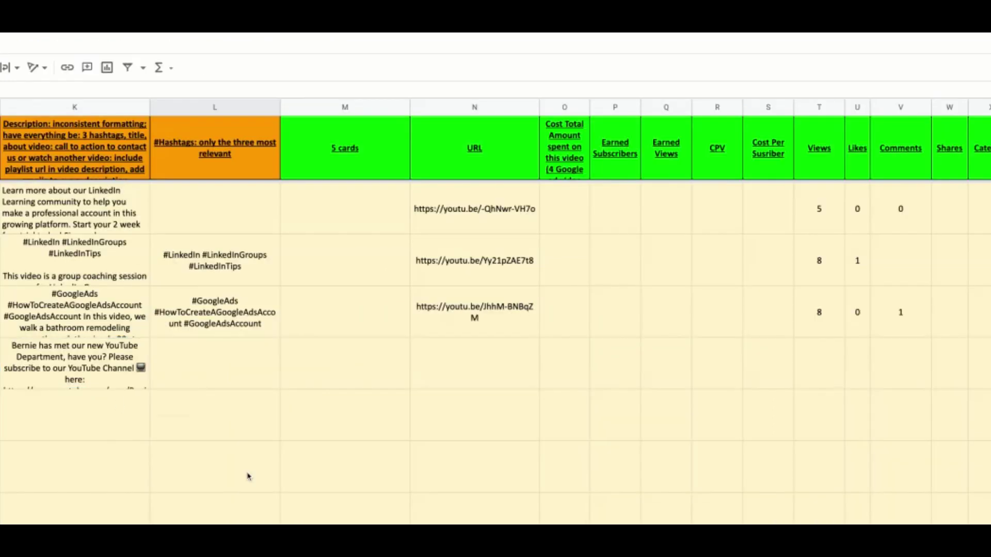
click(232, 370)
text(#GSMMYouTubeDepartment #GlobalSocialMediaMarketing #GSMM)
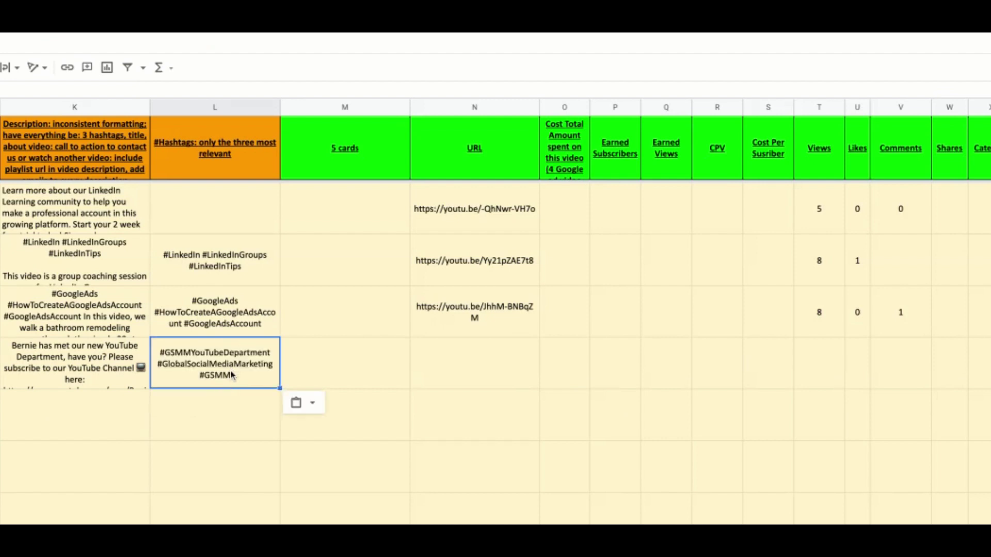
click(475, 363)
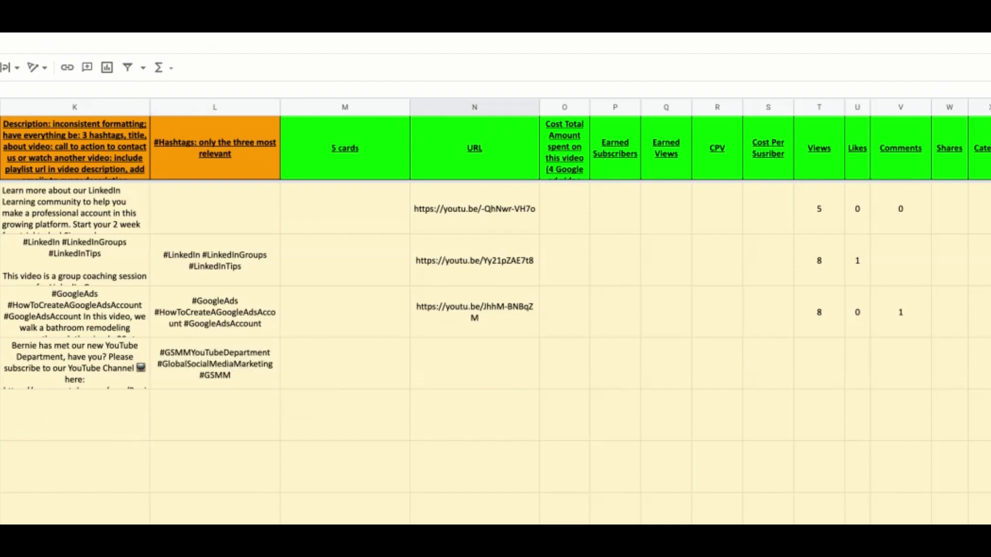
click(465, 376)
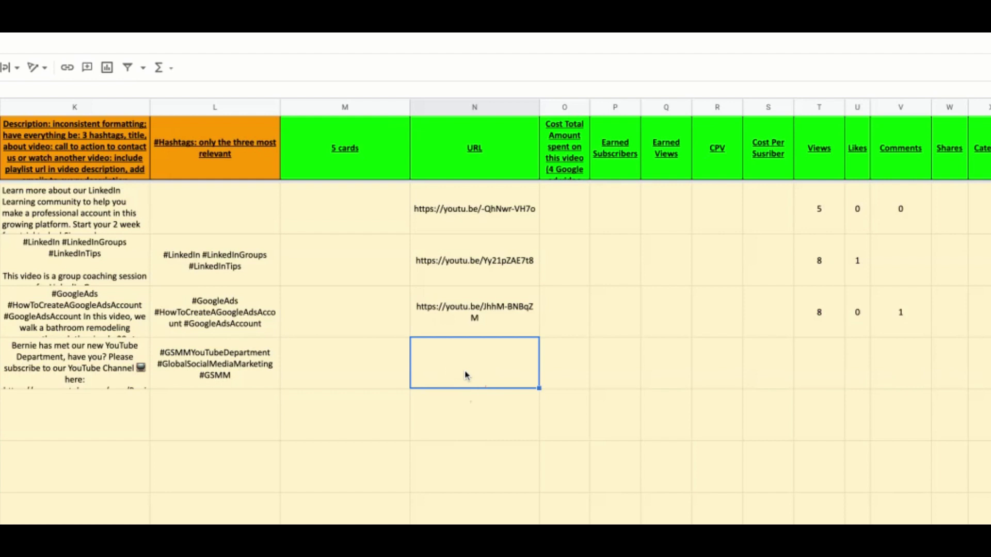
text(https://youtu.be/n6-BTTf54fs)
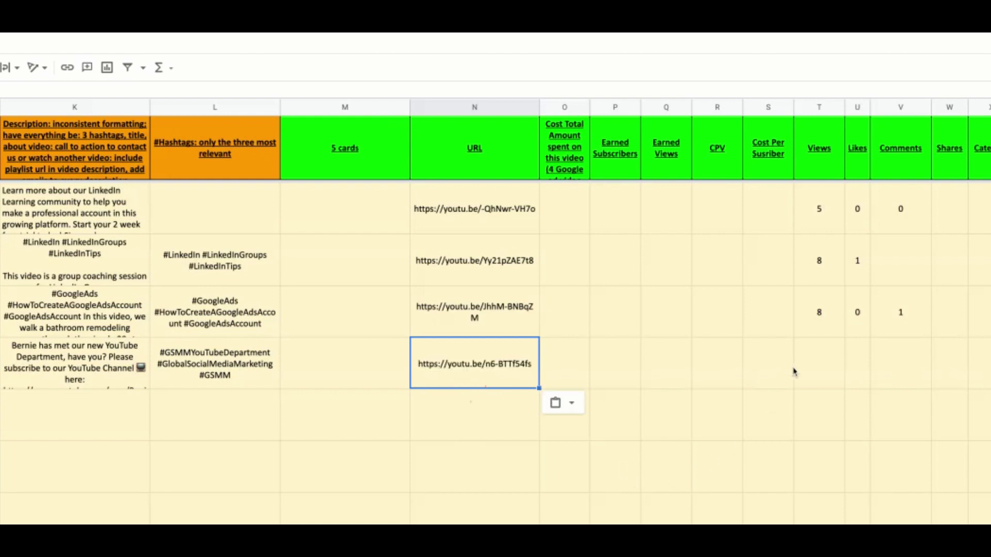
Step: Enter 19 views, 0 likes and 0 comments in row 199
click(827, 367)
text(19)
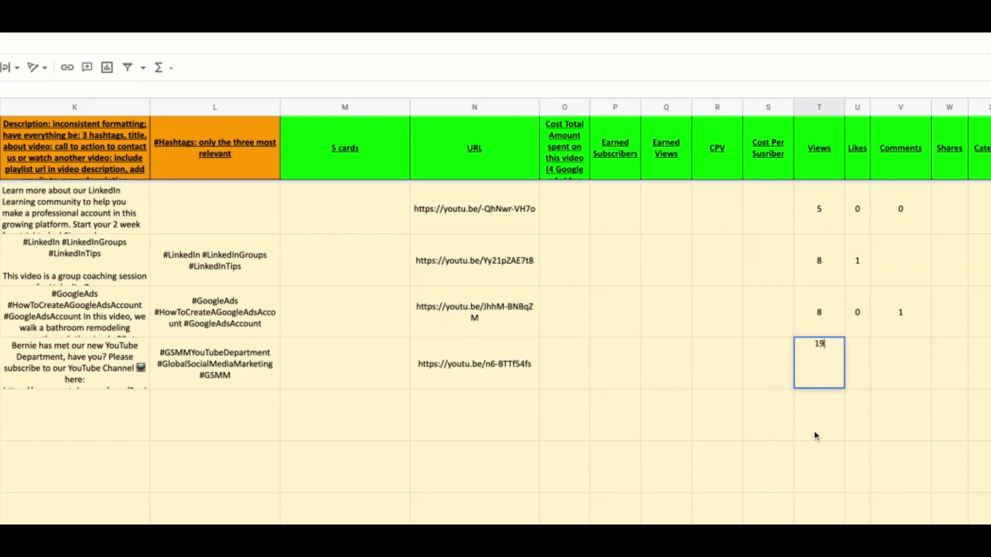
click(854, 375)
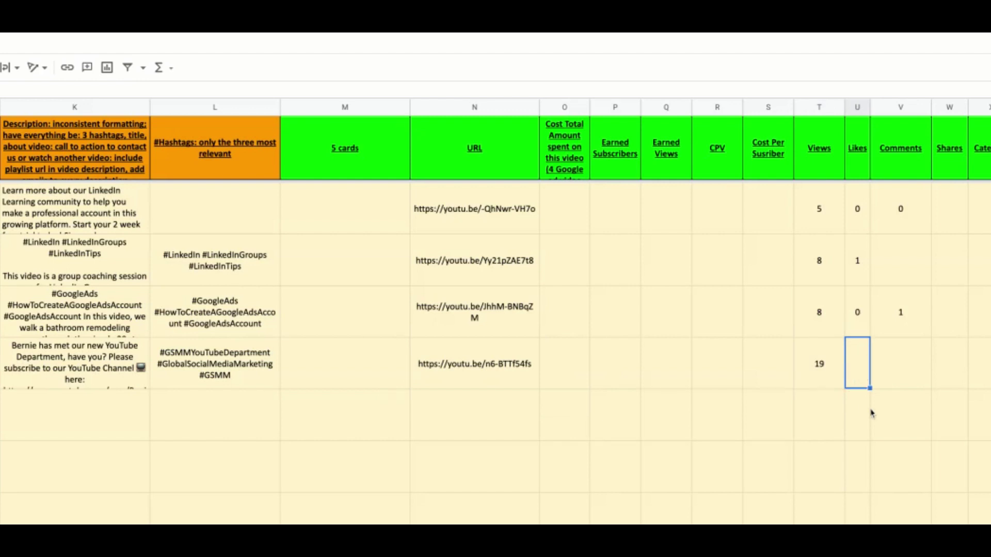
click(908, 378)
text(0)
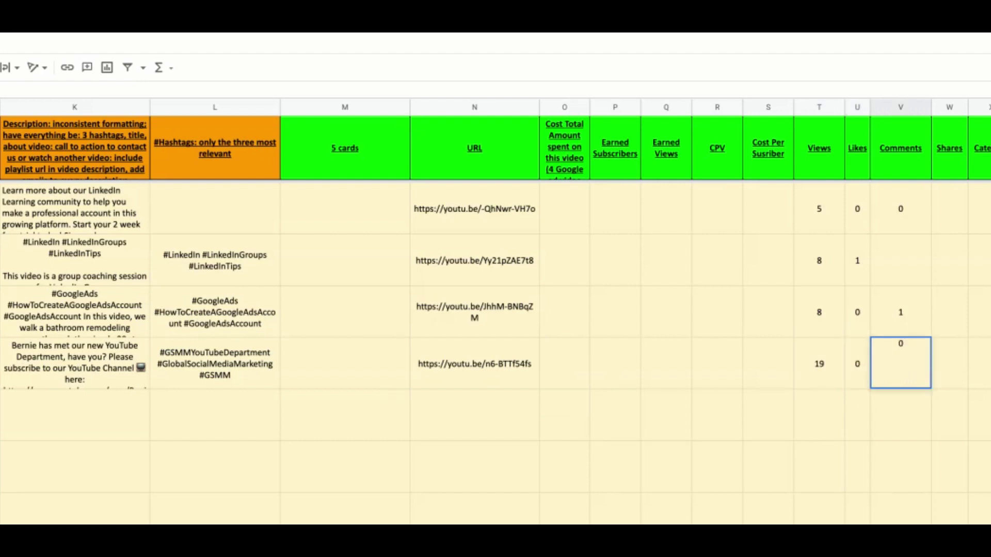